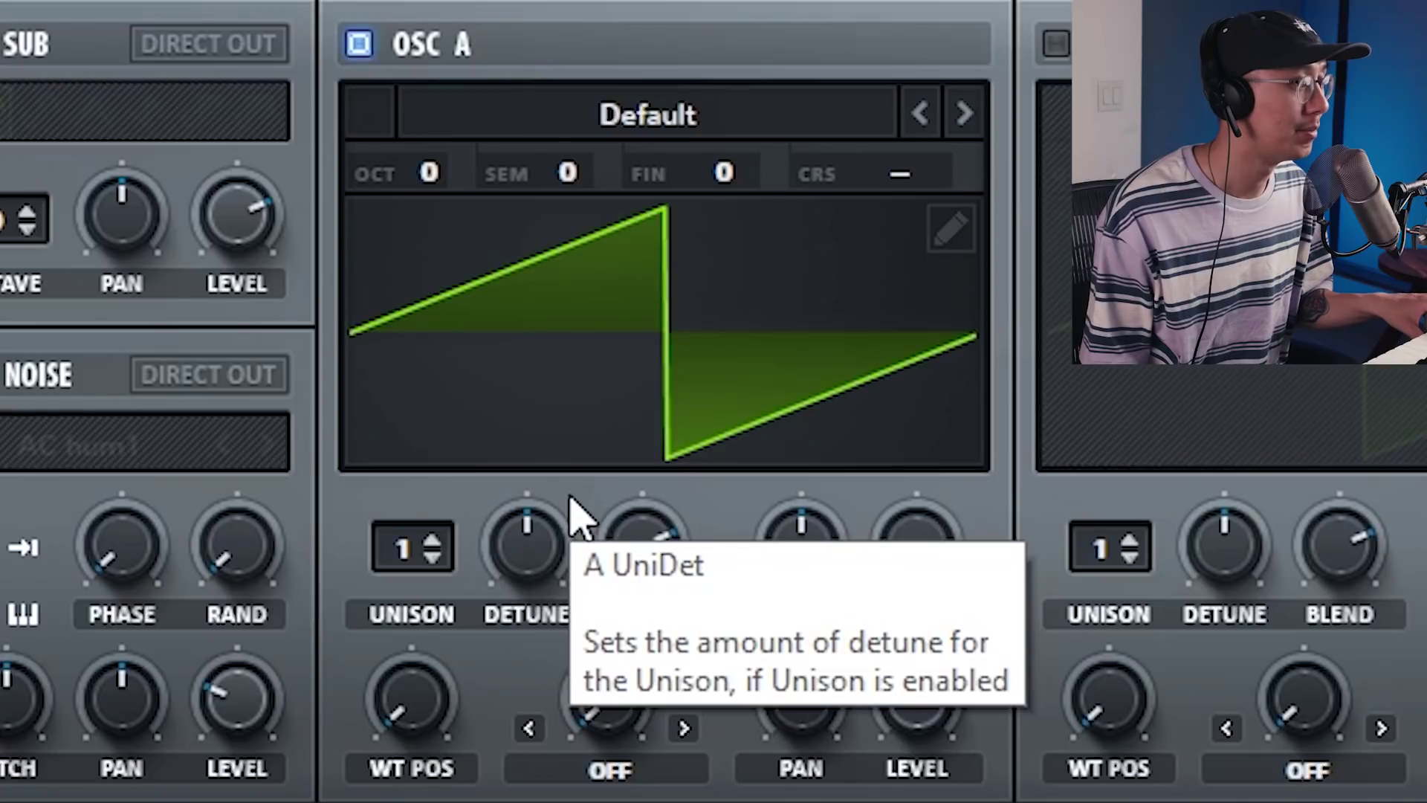
Set the number of unison voices on oscillator A to 7
left_click(431, 558)
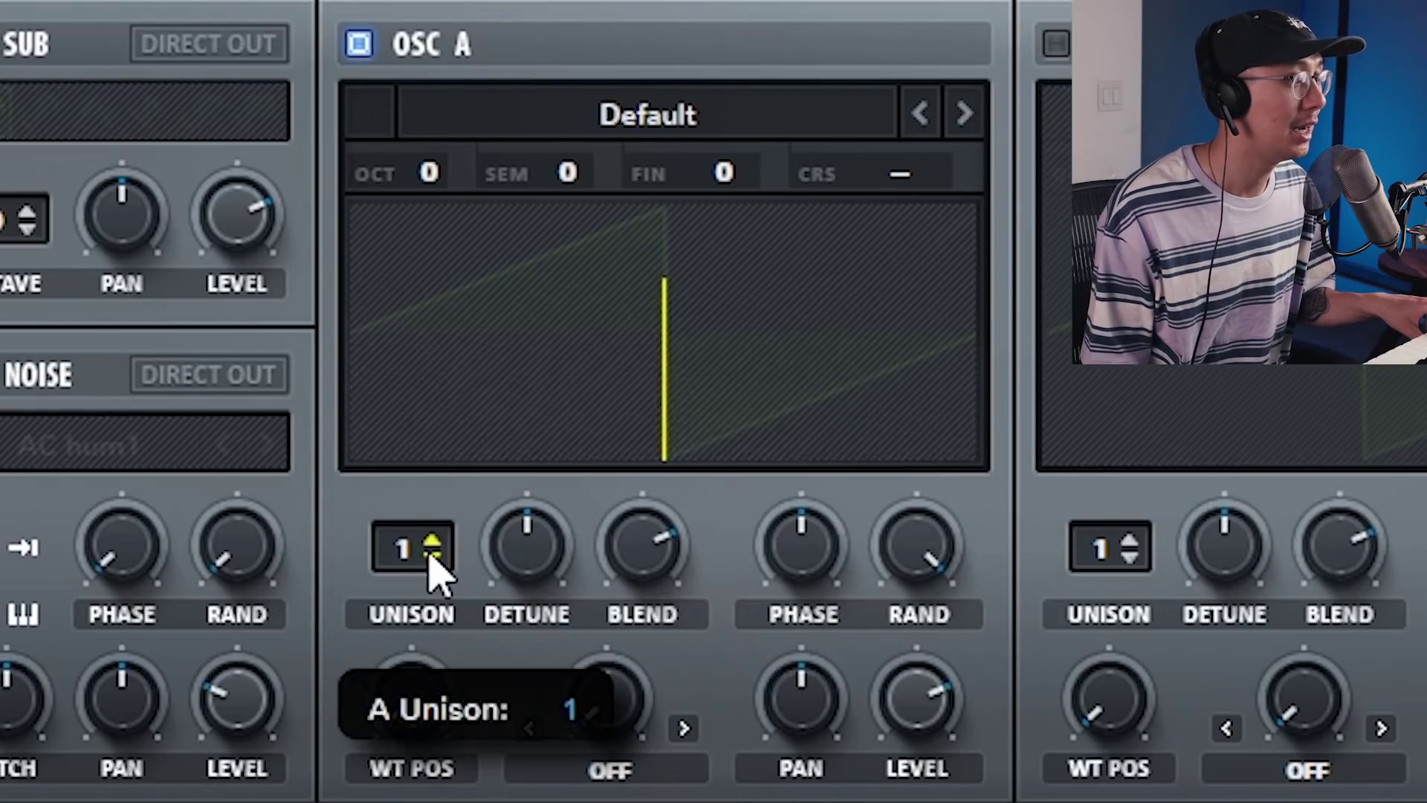
left_click_drag(438, 572, 425, 312)
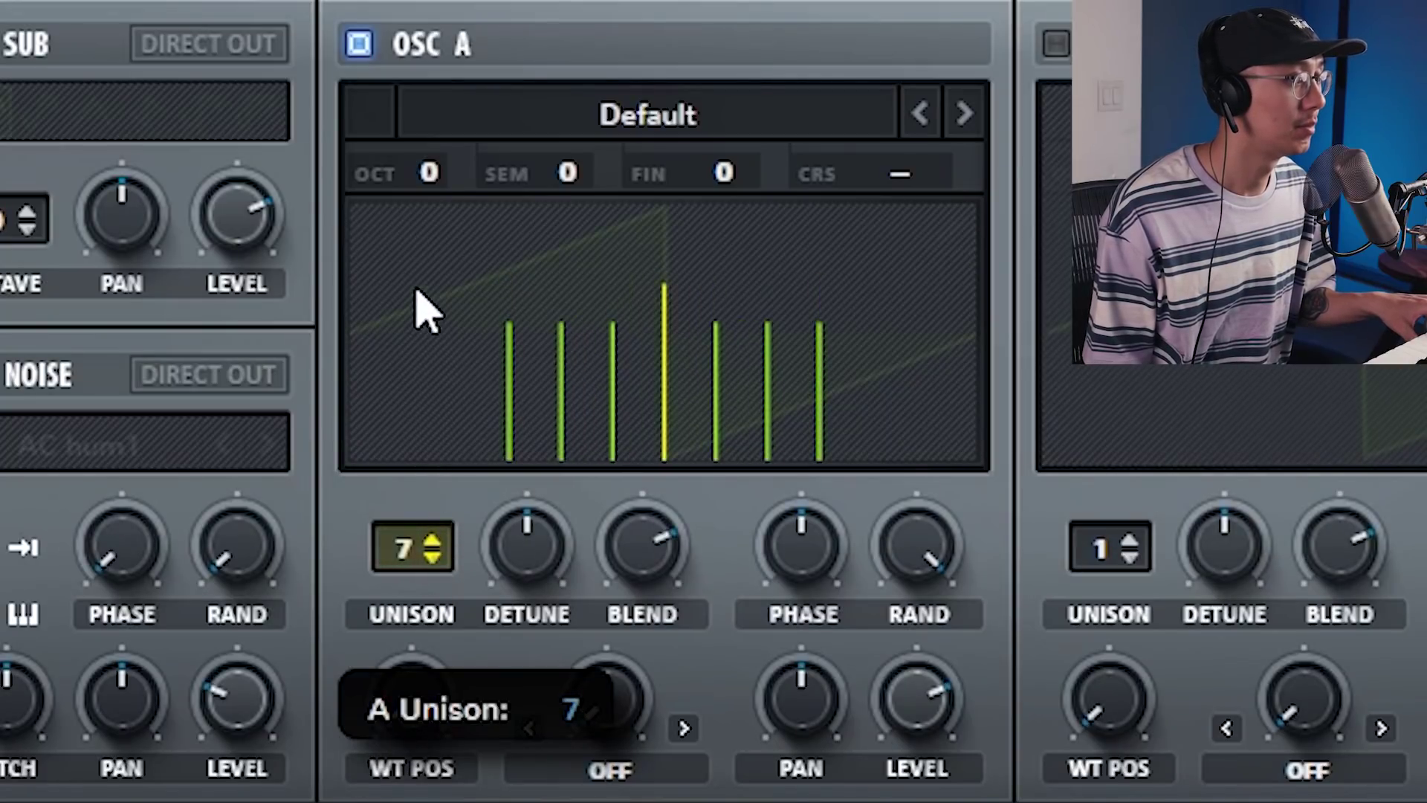
left_click_drag(415, 261, 412, 248)
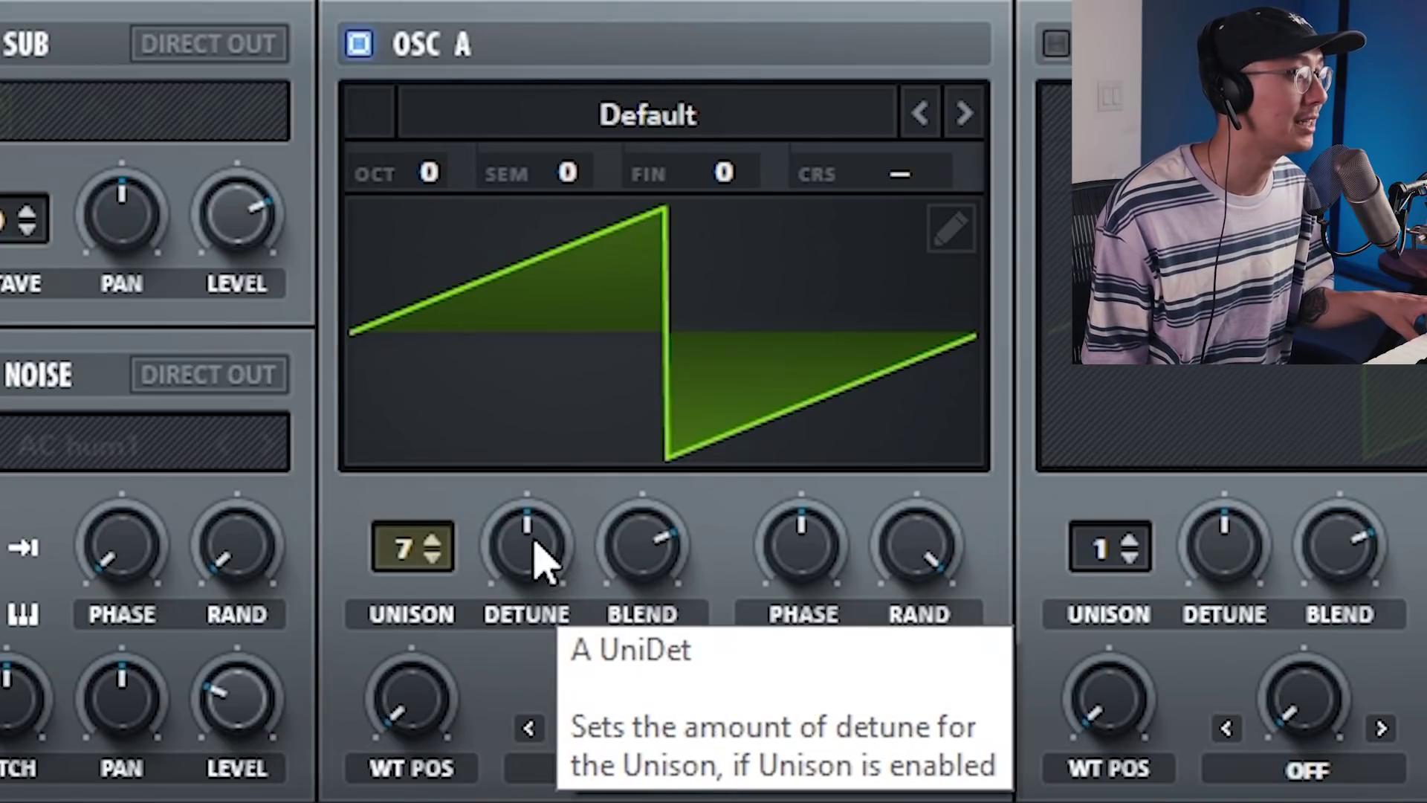
Reduce oscillator A's unison detune slightly and lengthen the release of envelope 1
left_click_drag(541, 565, 522, 606)
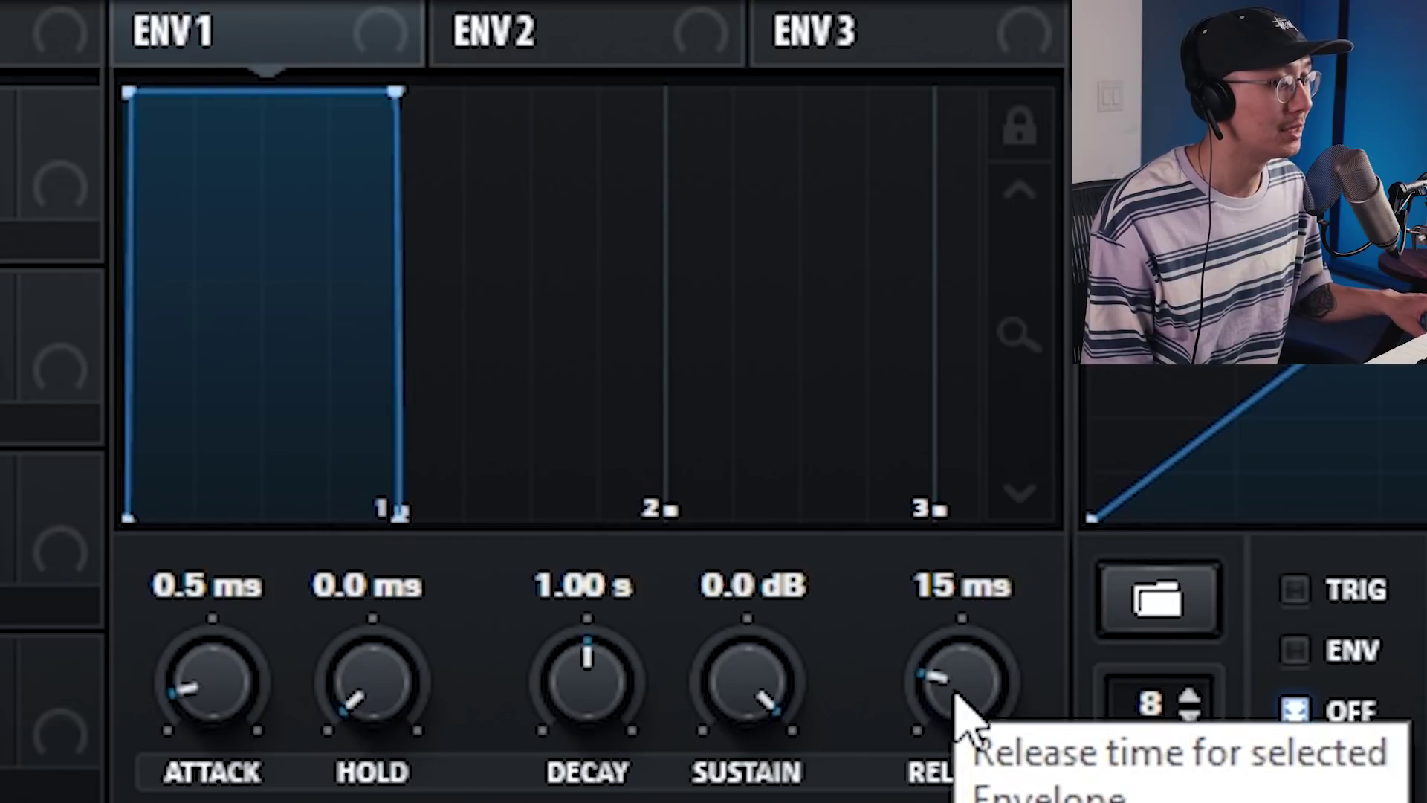
left_click_drag(956, 695, 966, 567)
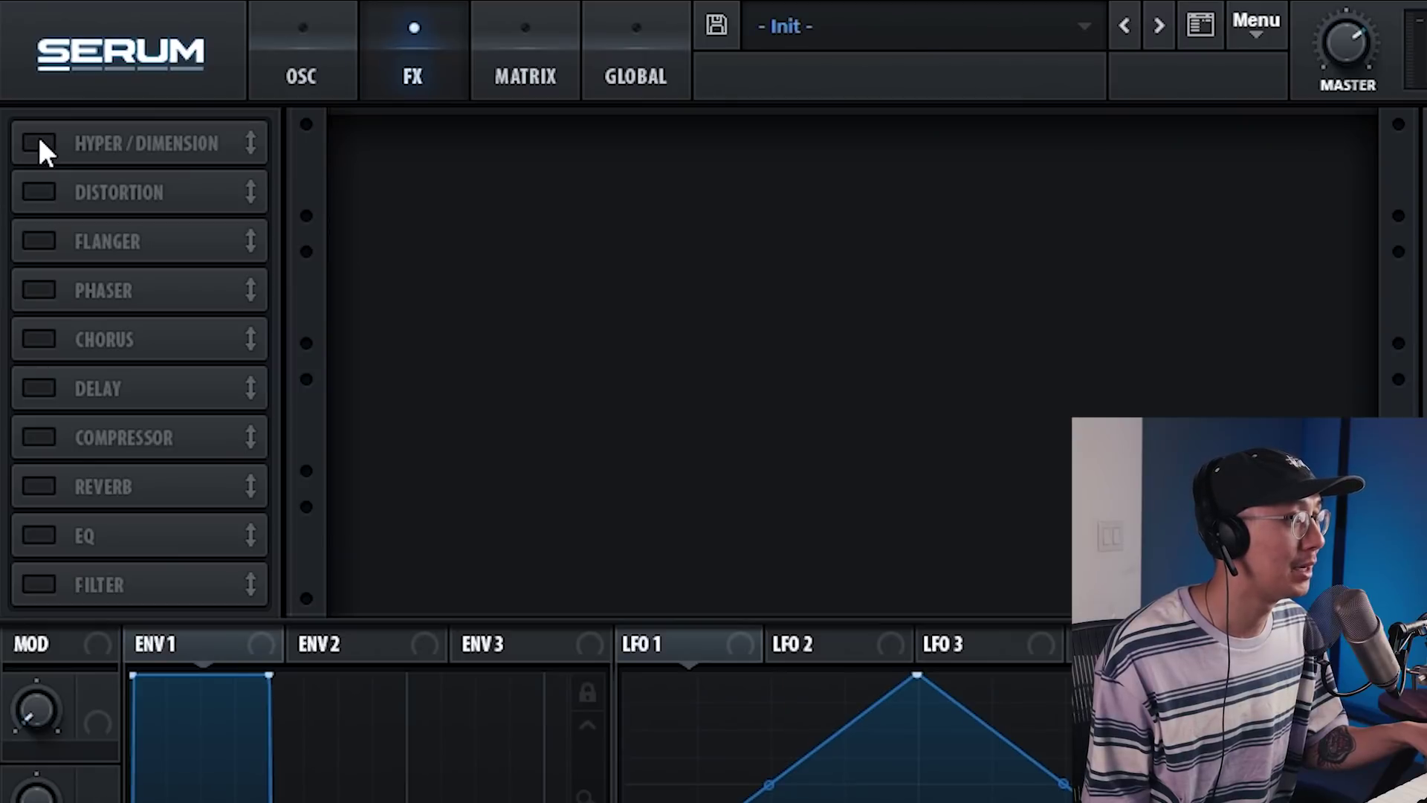
Enable the Hyper/Dimension effect with a lower Hyper rate, and the Tube distortion with a higher drive
left_click(39, 142)
left_click_drag(529, 155, 515, 210)
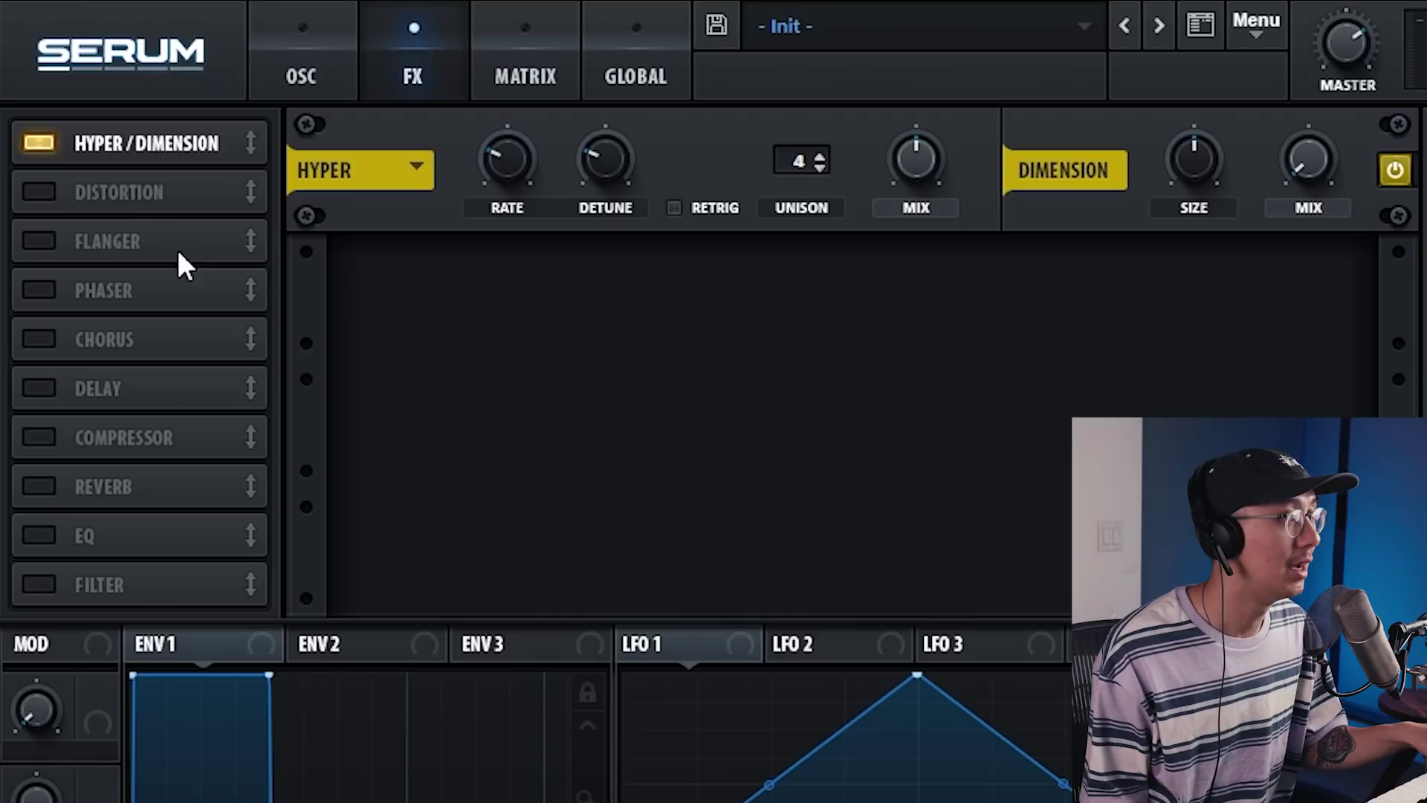
left_click(38, 192)
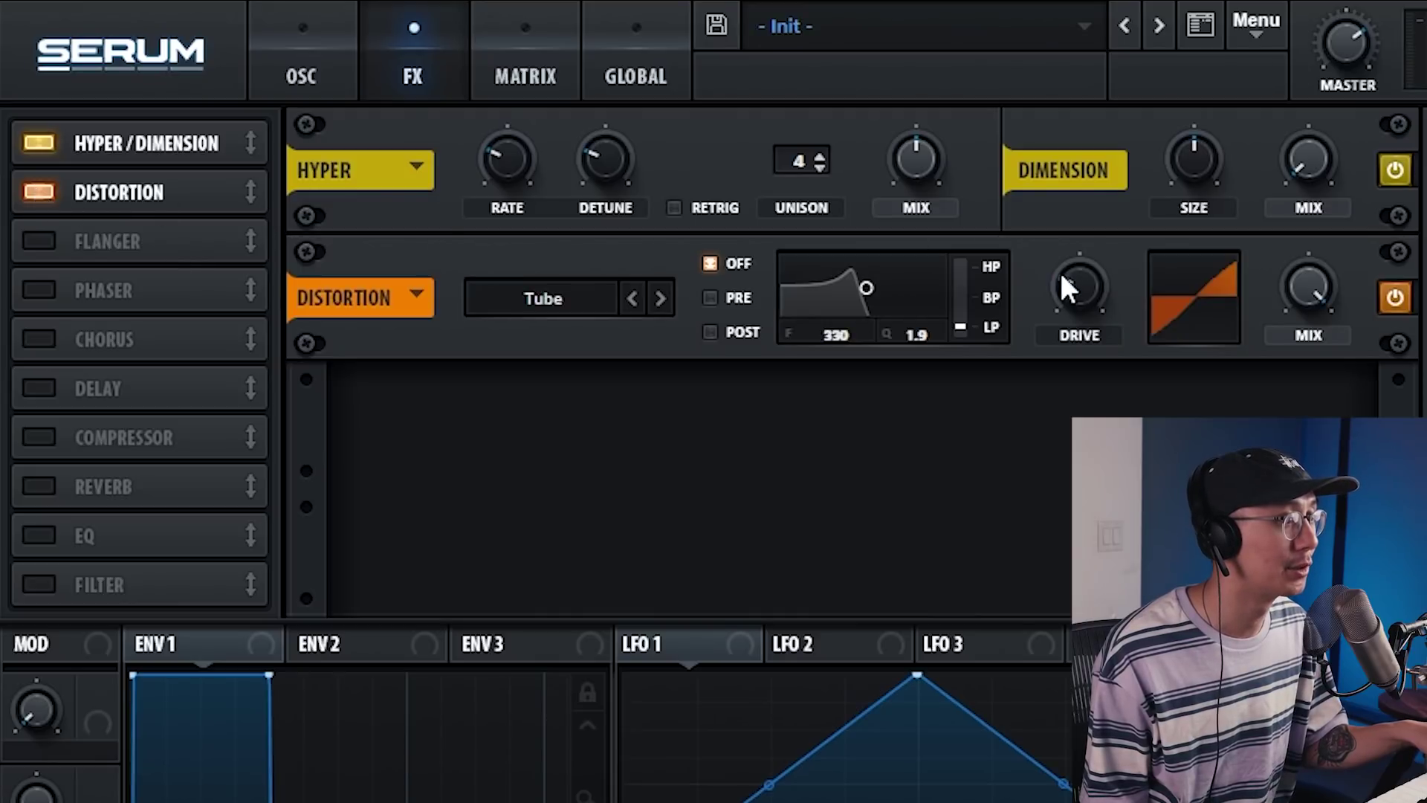
left_click_drag(1075, 291, 1082, 69)
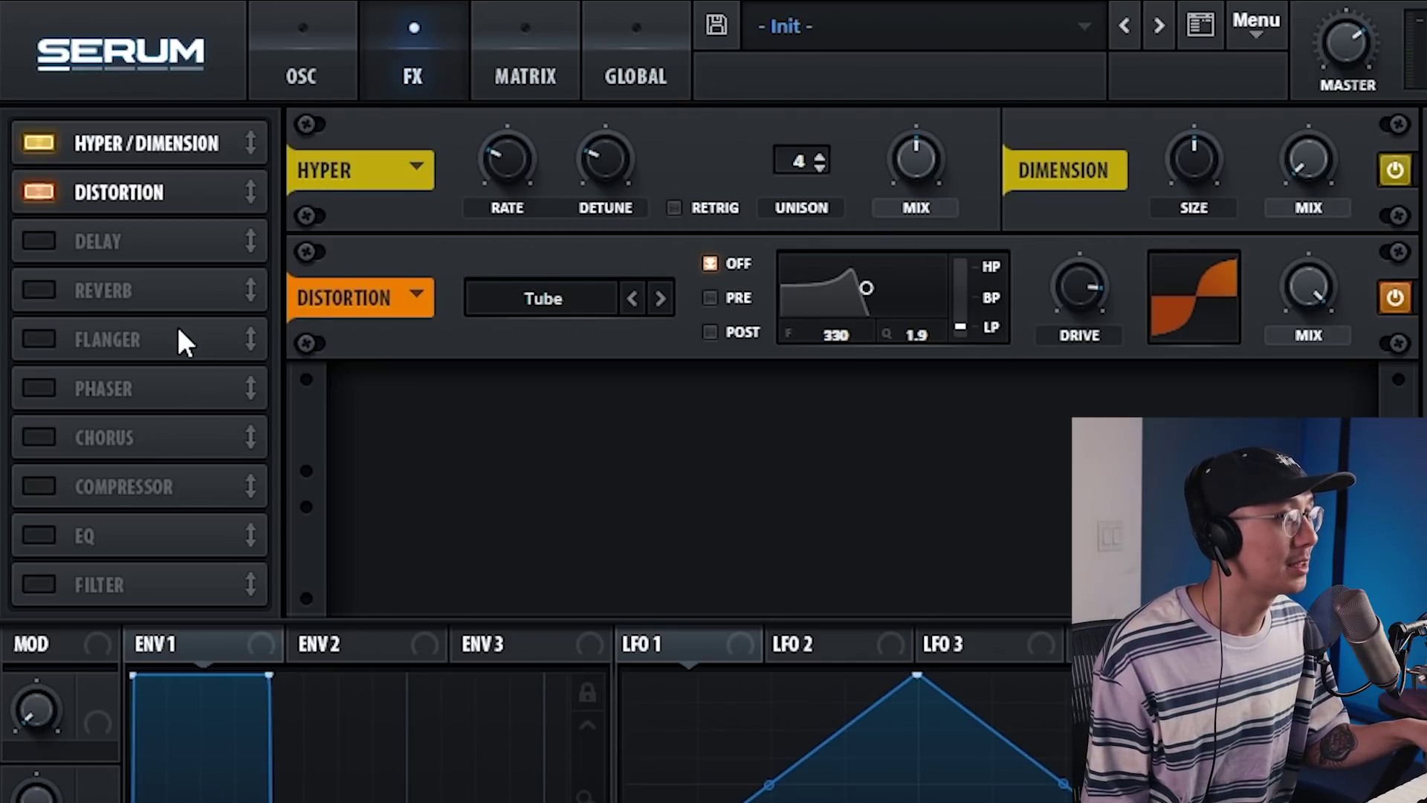
Enable the delay effect with an adjusted mix amount, and enable the reverb effect
left_click(40, 241)
mouse_move(1305, 288)
left_mouse_down()
mouse_move(1306, 324)
mouse_move(1305, 289)
left_mouse_up()
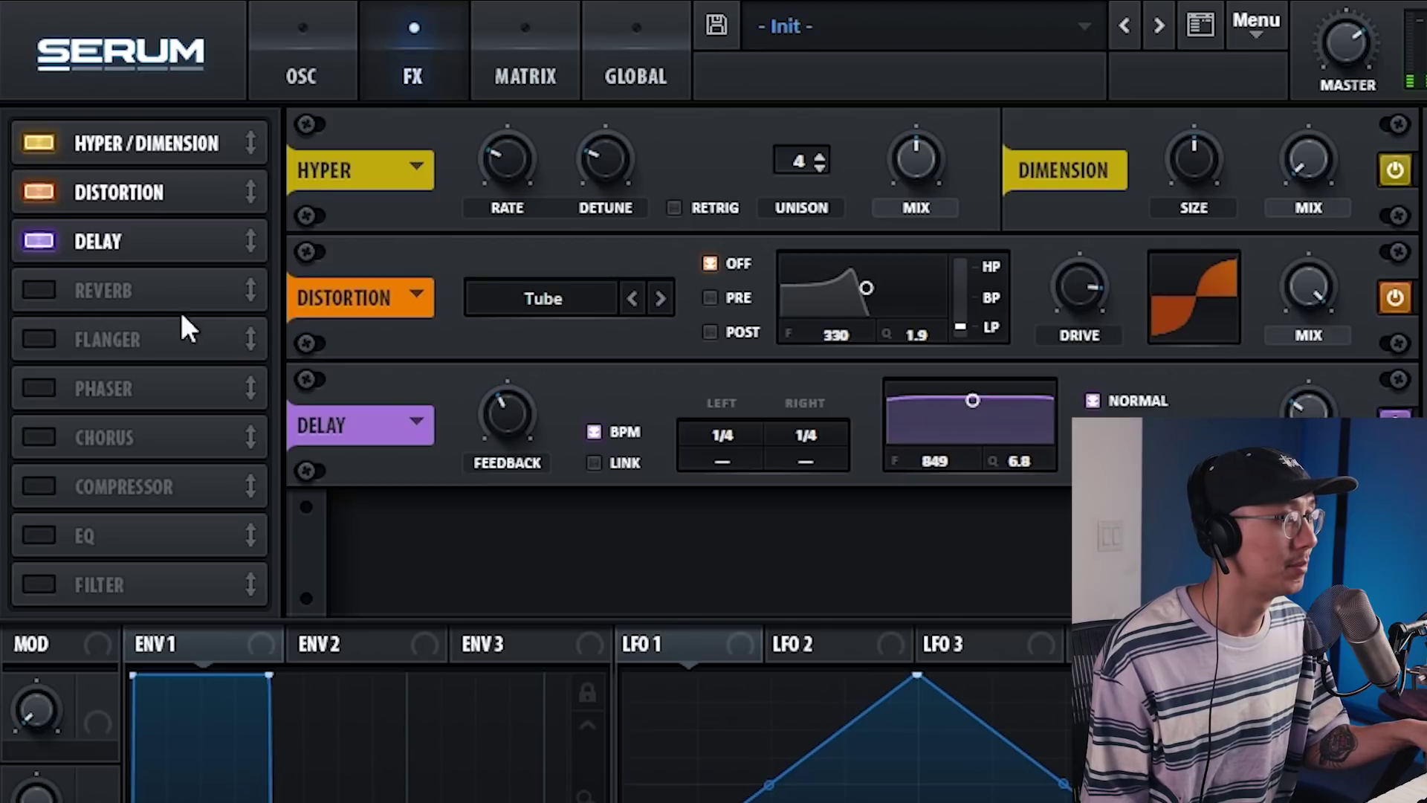
left_click(37, 291)
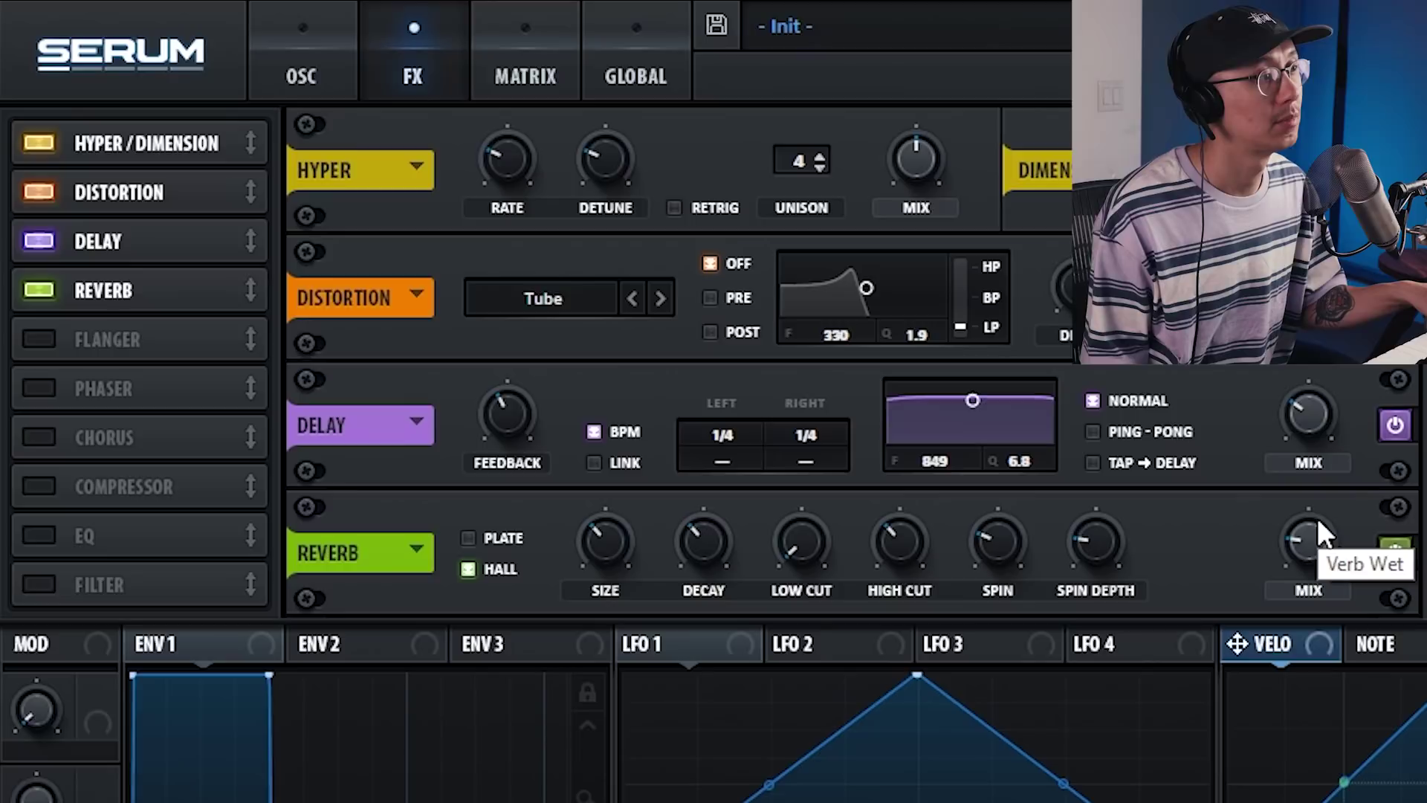
Enable the noise oscillator and load the Analog noise sample BrightWhite
left_click(321, 30)
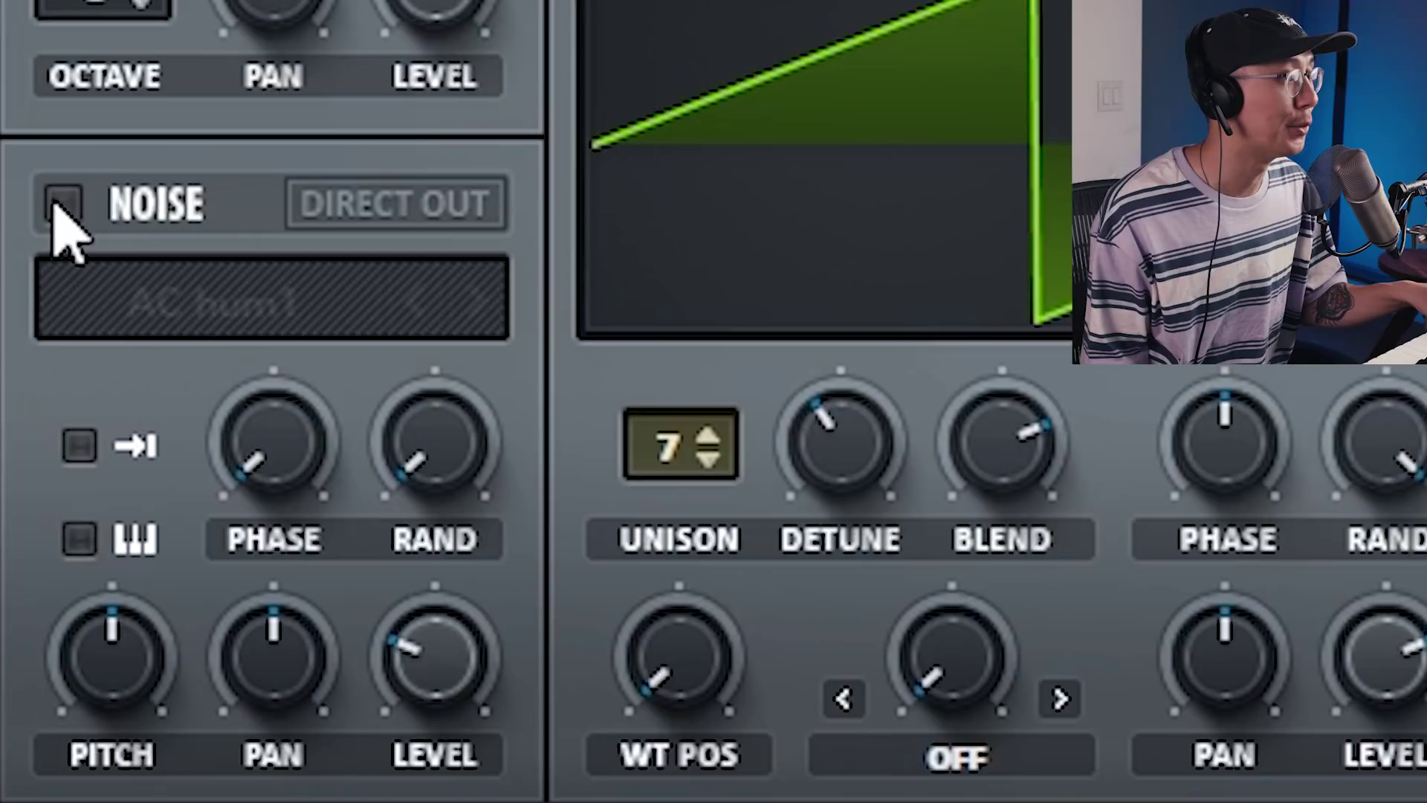
mouse_move(53, 202)
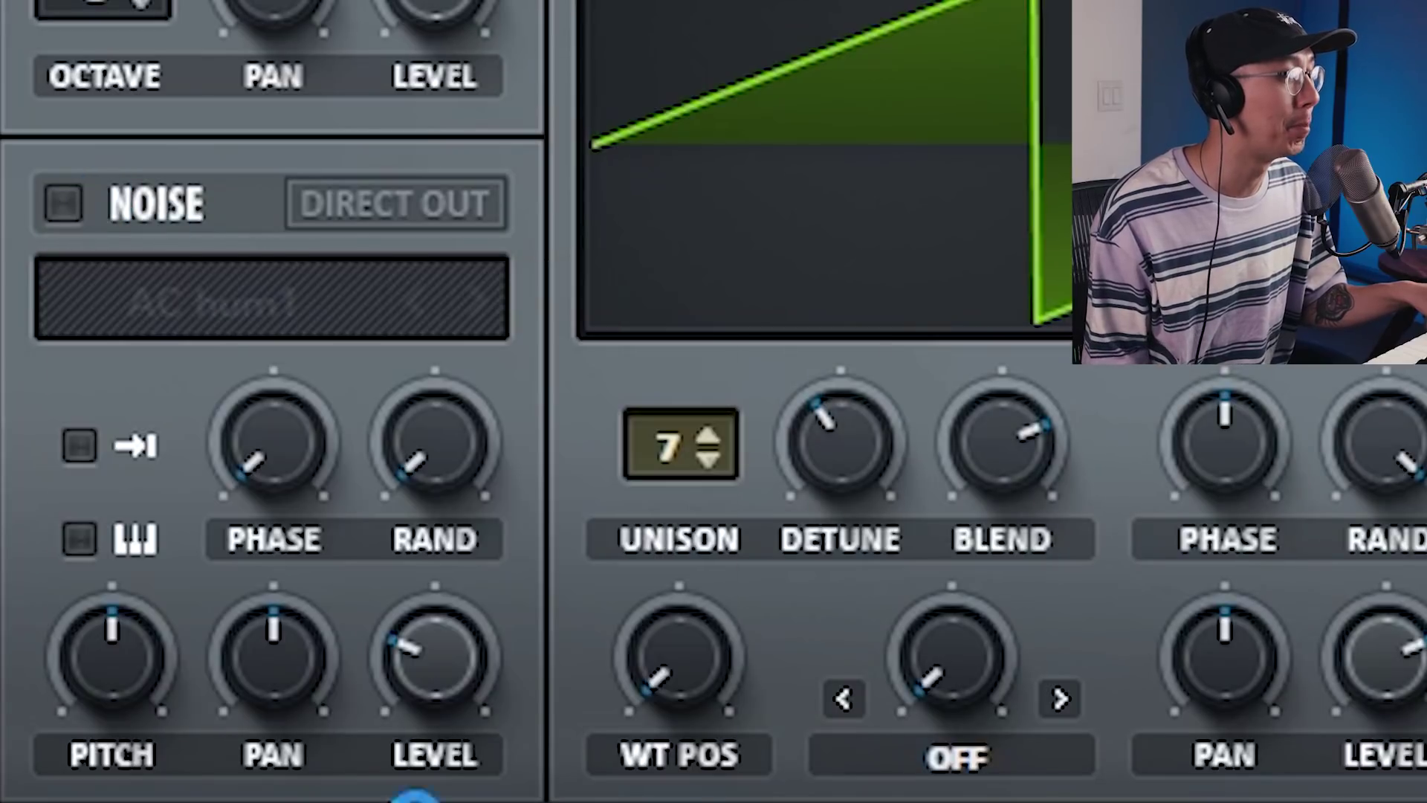
left_click(148, 202)
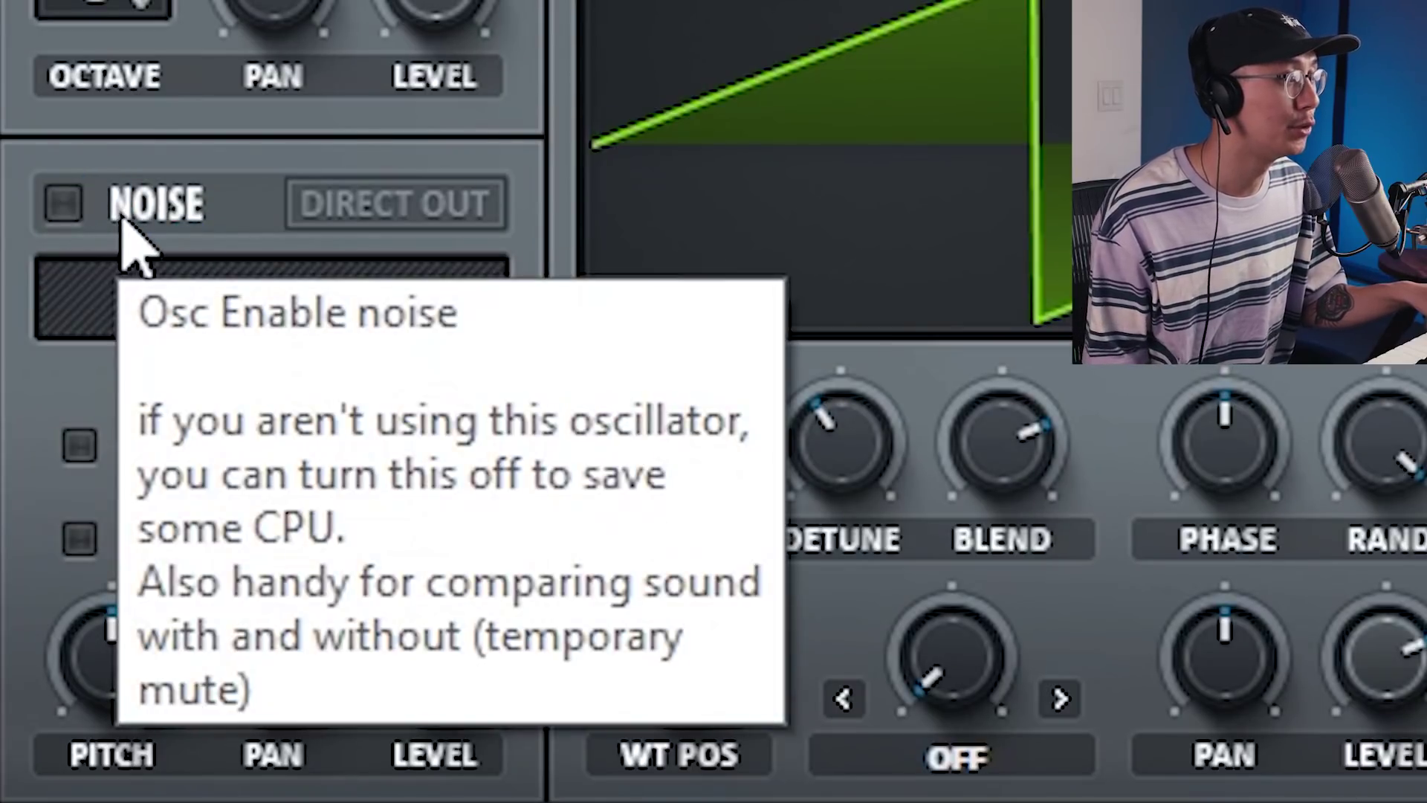
left_click(52, 205)
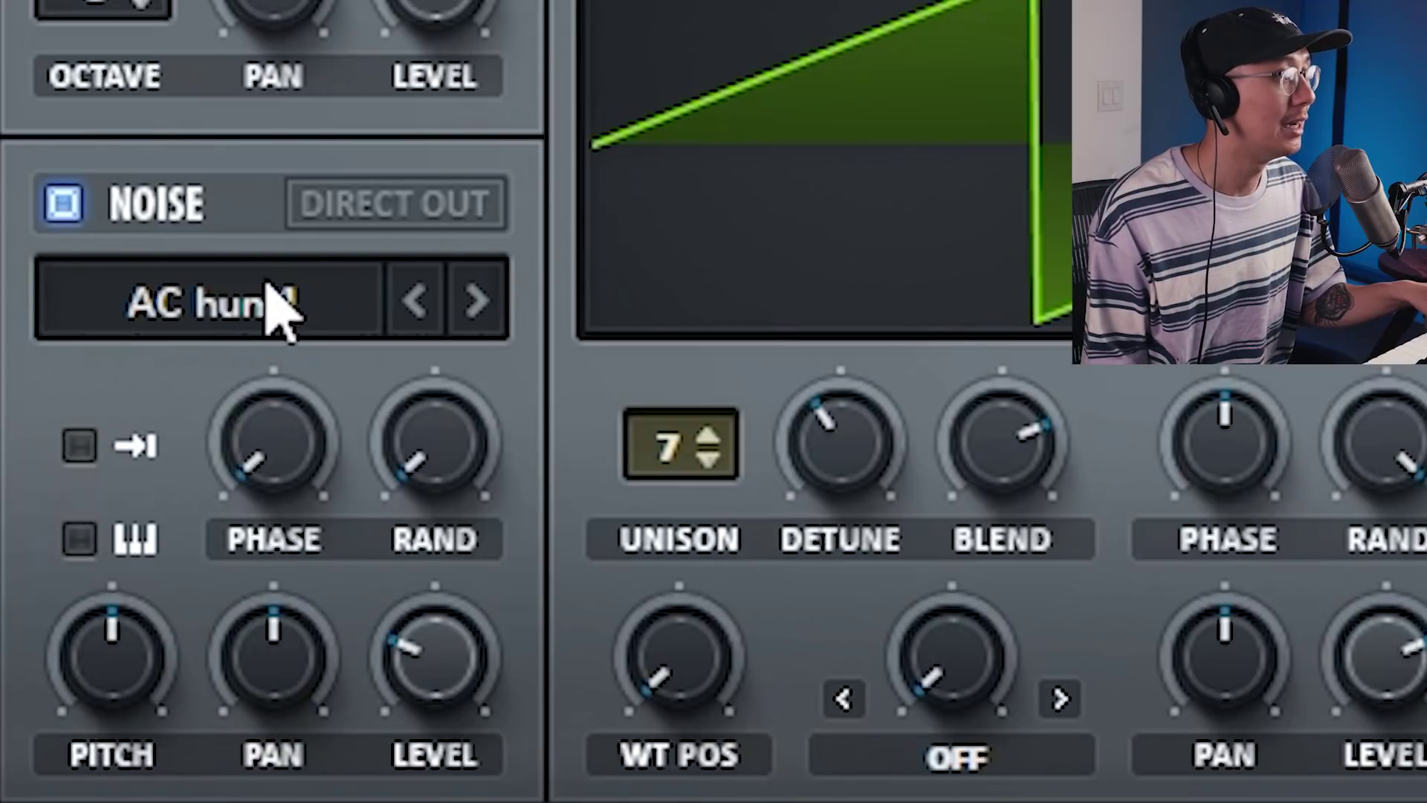
left_click(268, 302)
mouse_move(261, 471)
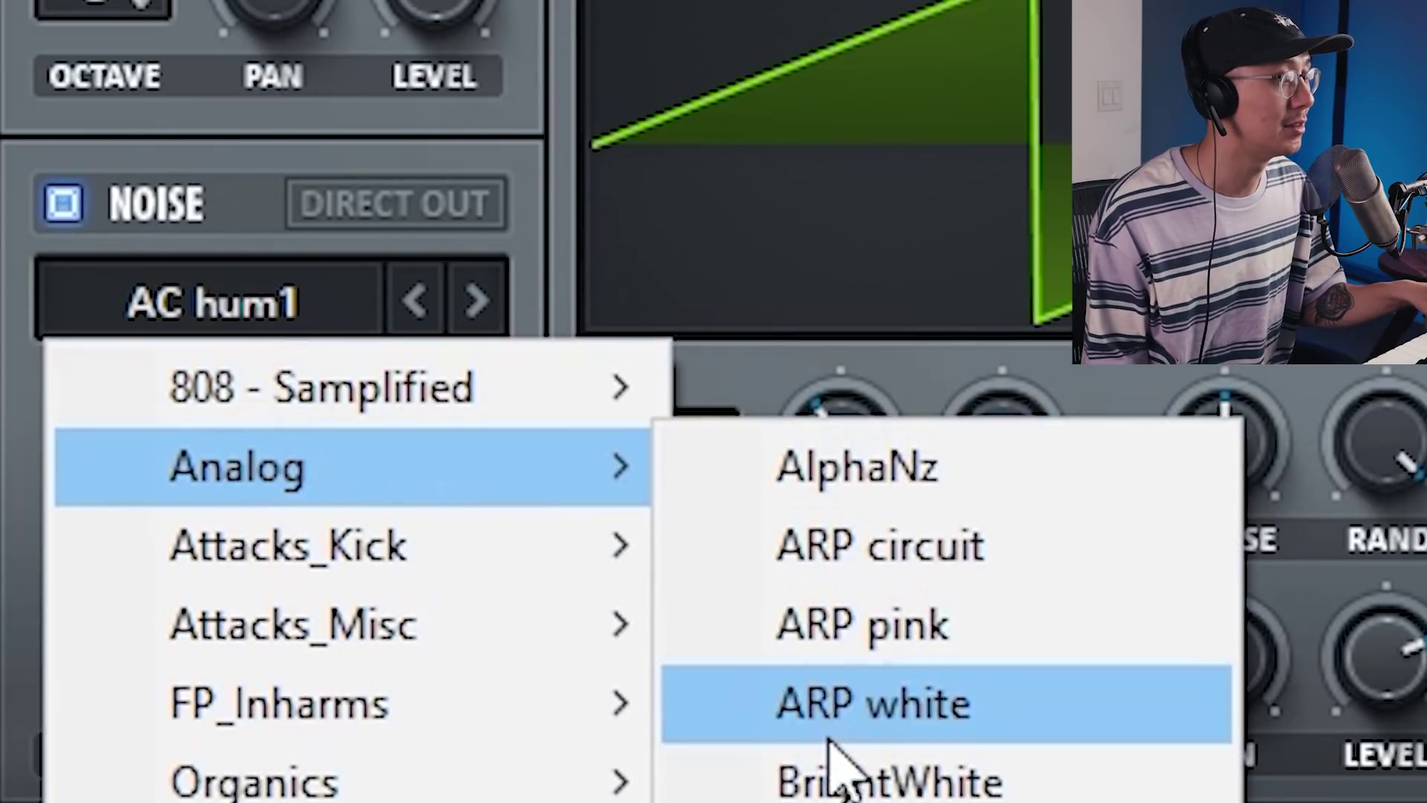
left_click(879, 777)
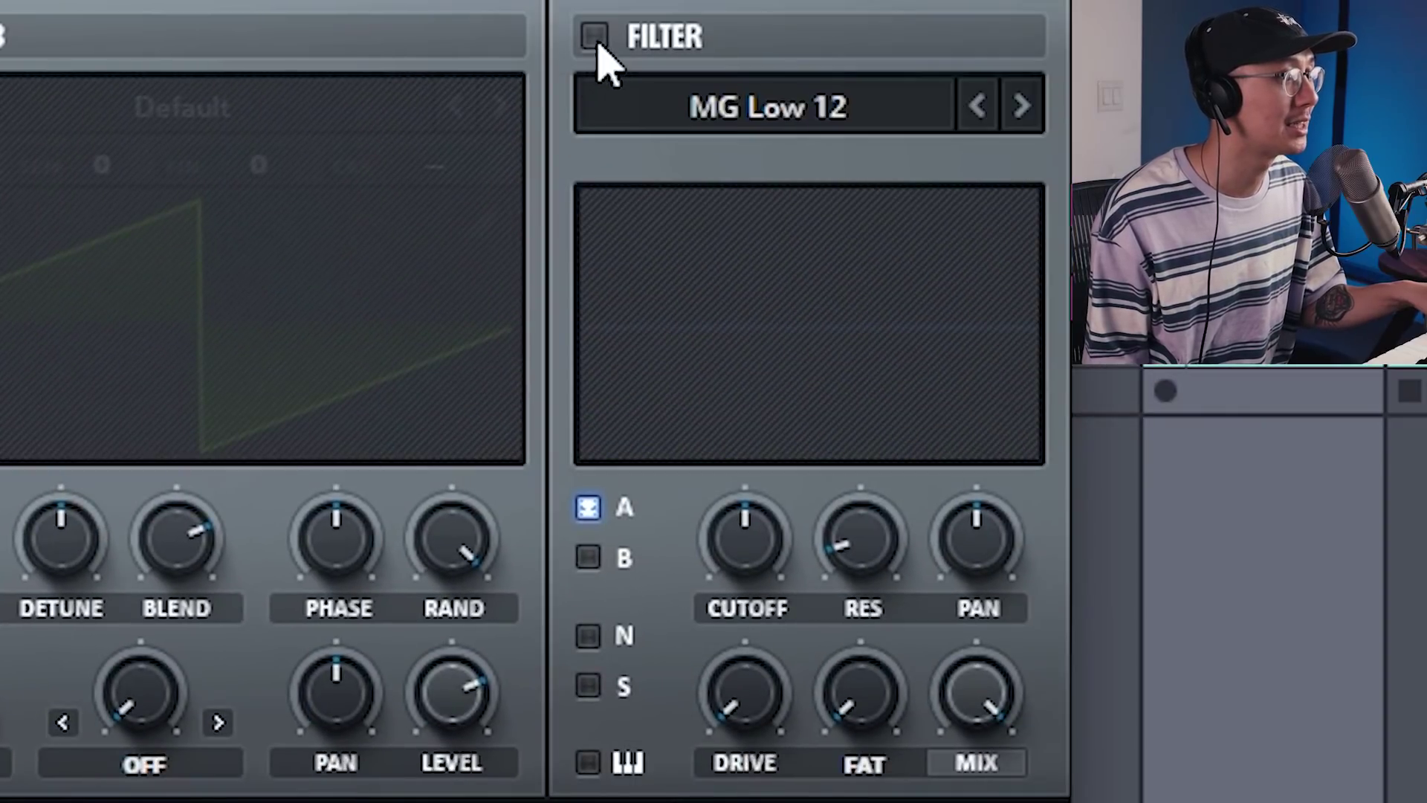
Enable the filter for the noise oscillator only instead of oscillator A, using a Misc filter type with a higher cutoff
left_click(594, 36)
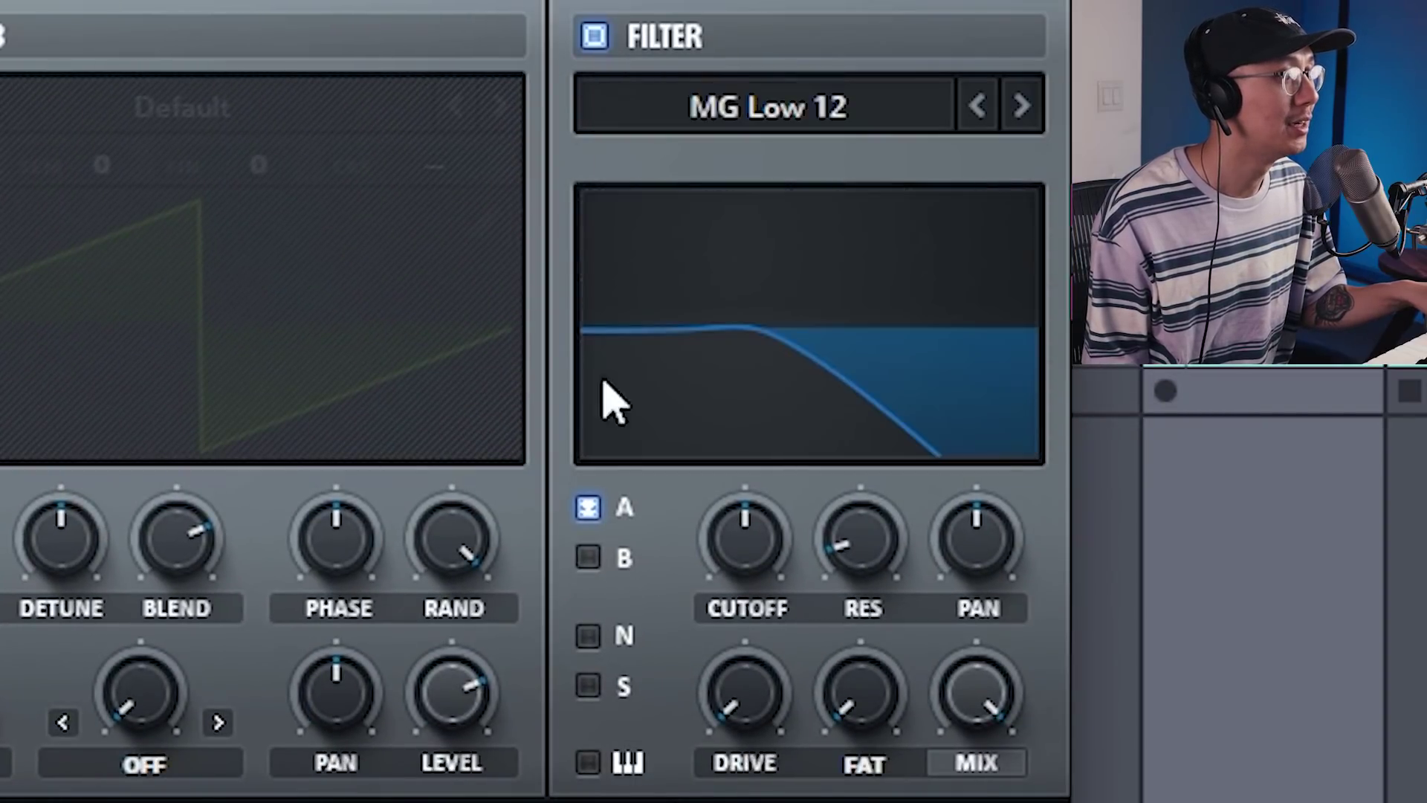
left_click(591, 509)
left_click(588, 636)
left_click(766, 119)
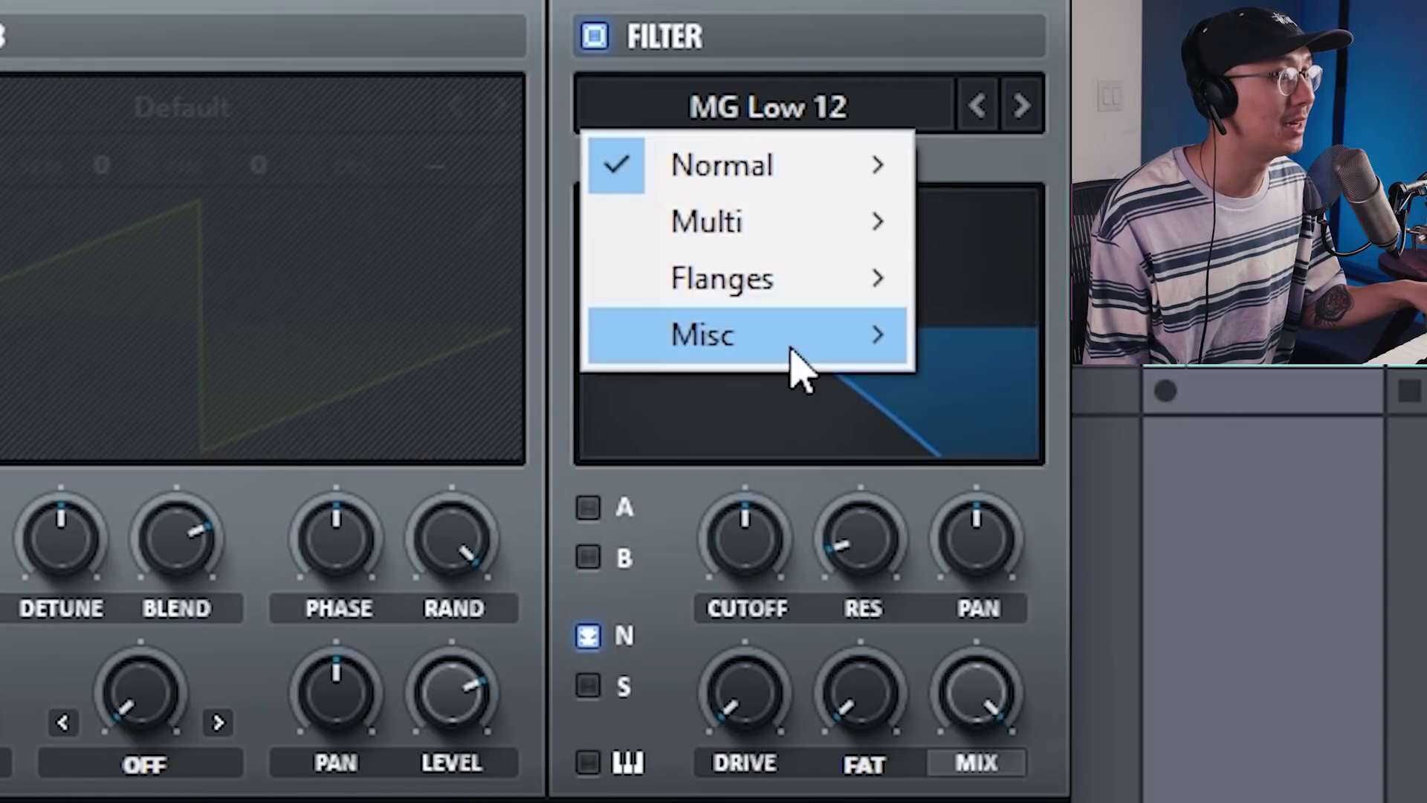
left_click(967, 372)
left_click_drag(780, 536, 766, 457)
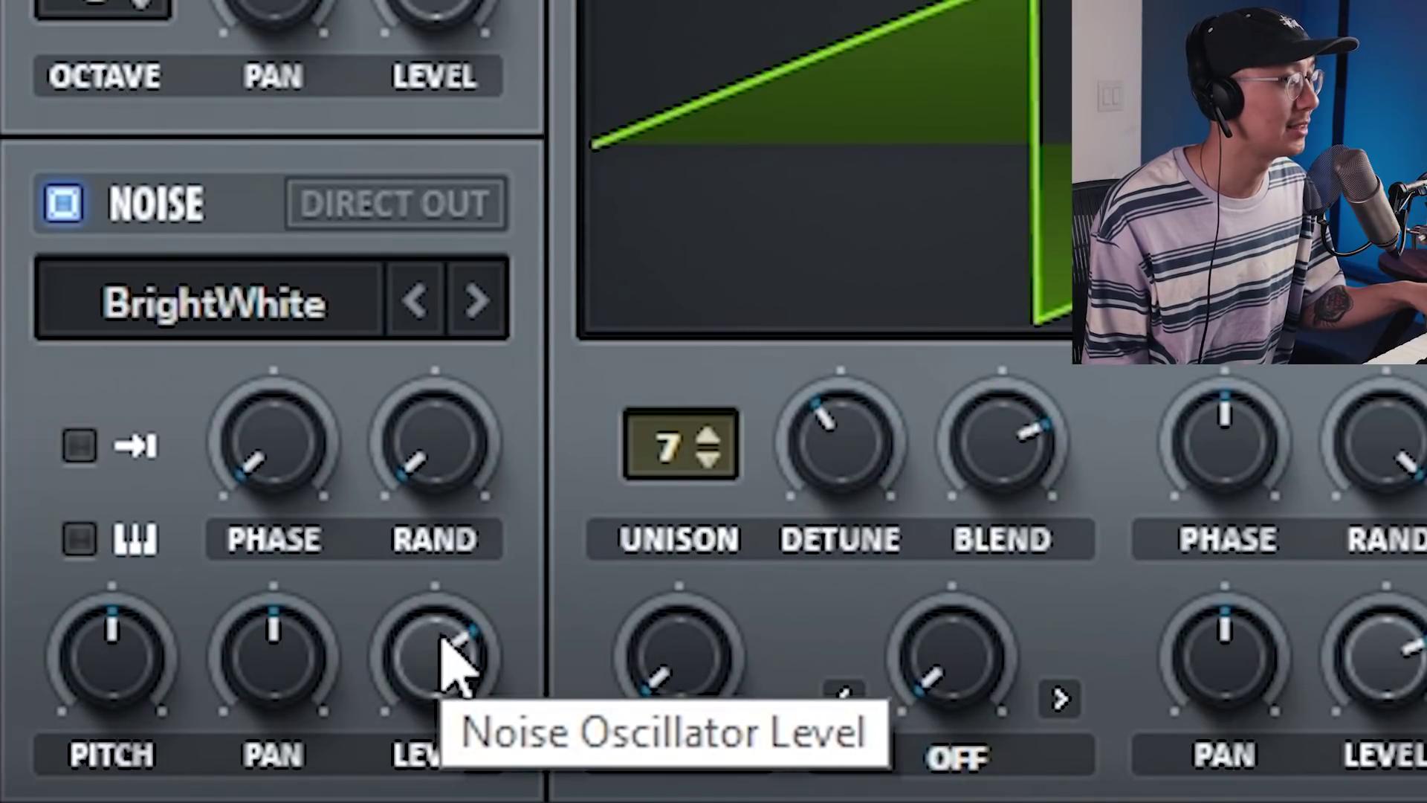
Lower the noise oscillator's level and compare the sound with the noise off and on
left_click_drag(446, 654, 455, 782)
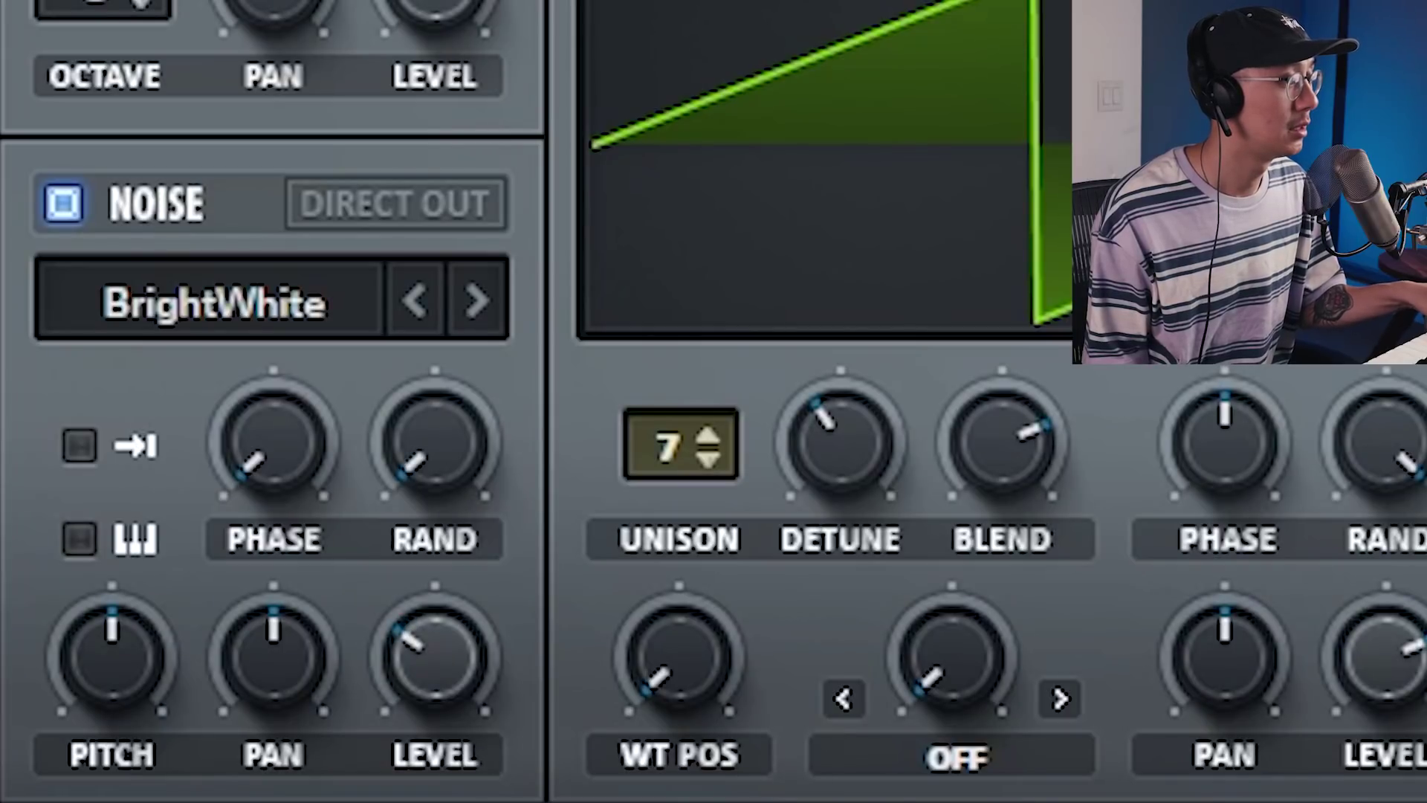
left_click(64, 203)
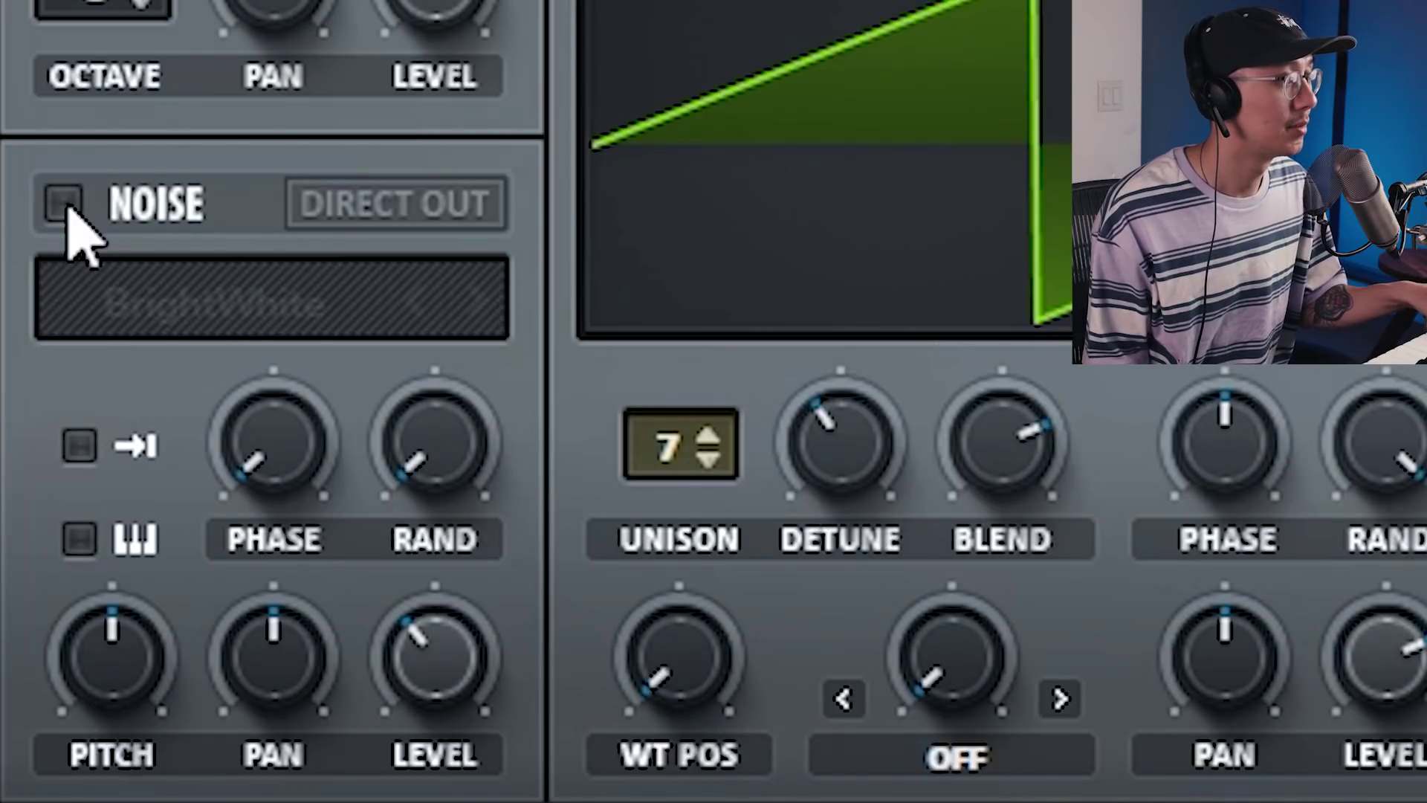
left_click(66, 205)
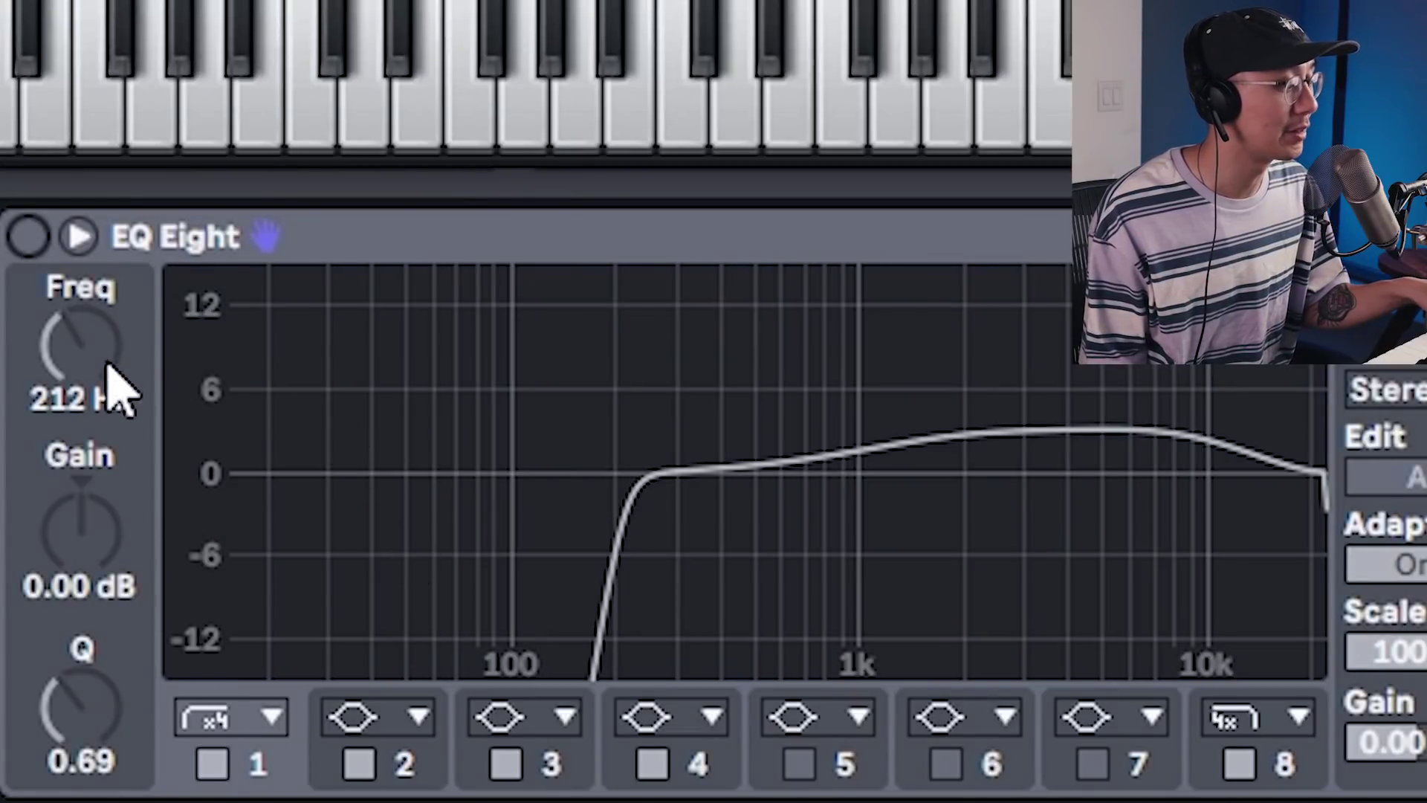
Activate the EQ Eight device with the low cut and high boost, and take track 12 out of solo
left_click(33, 232)
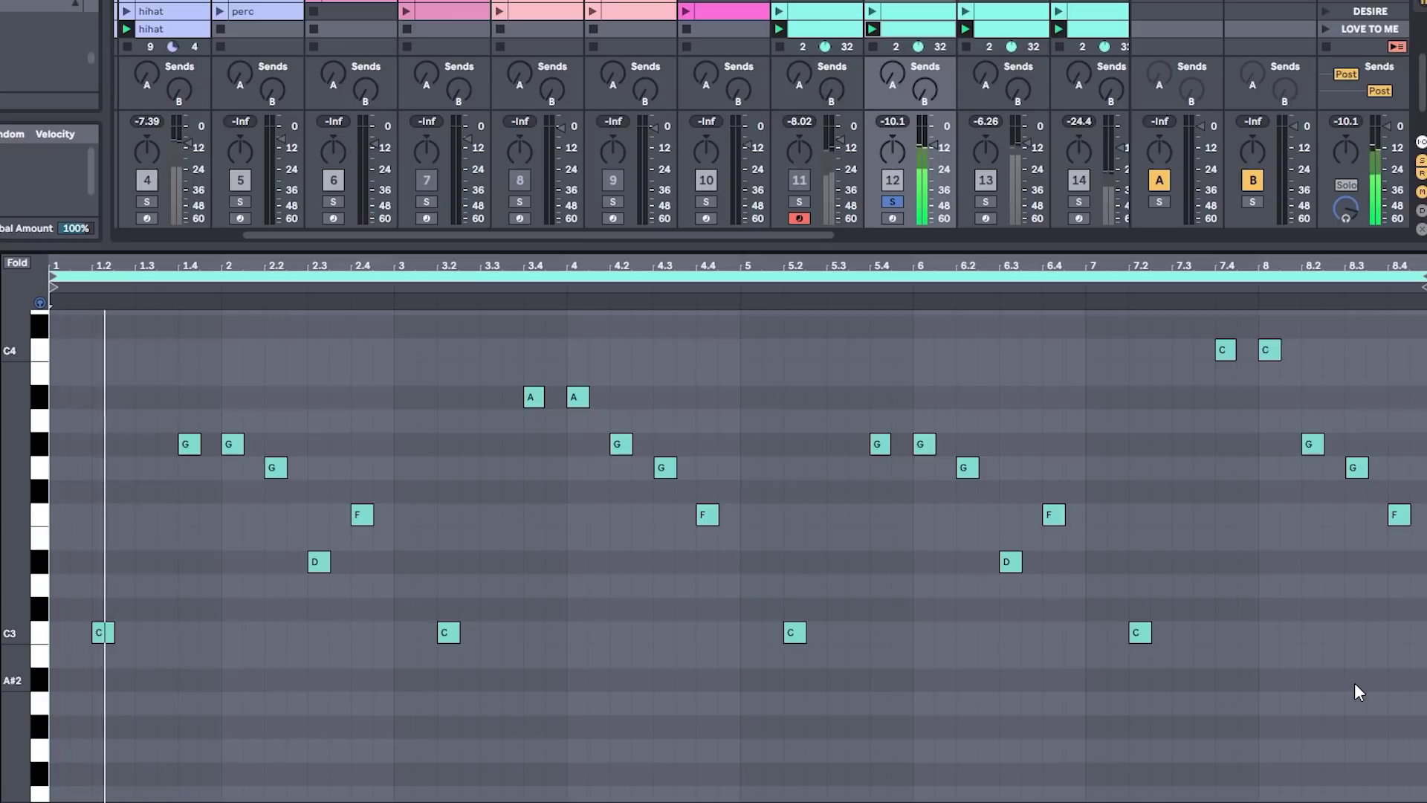
left_click(894, 201)
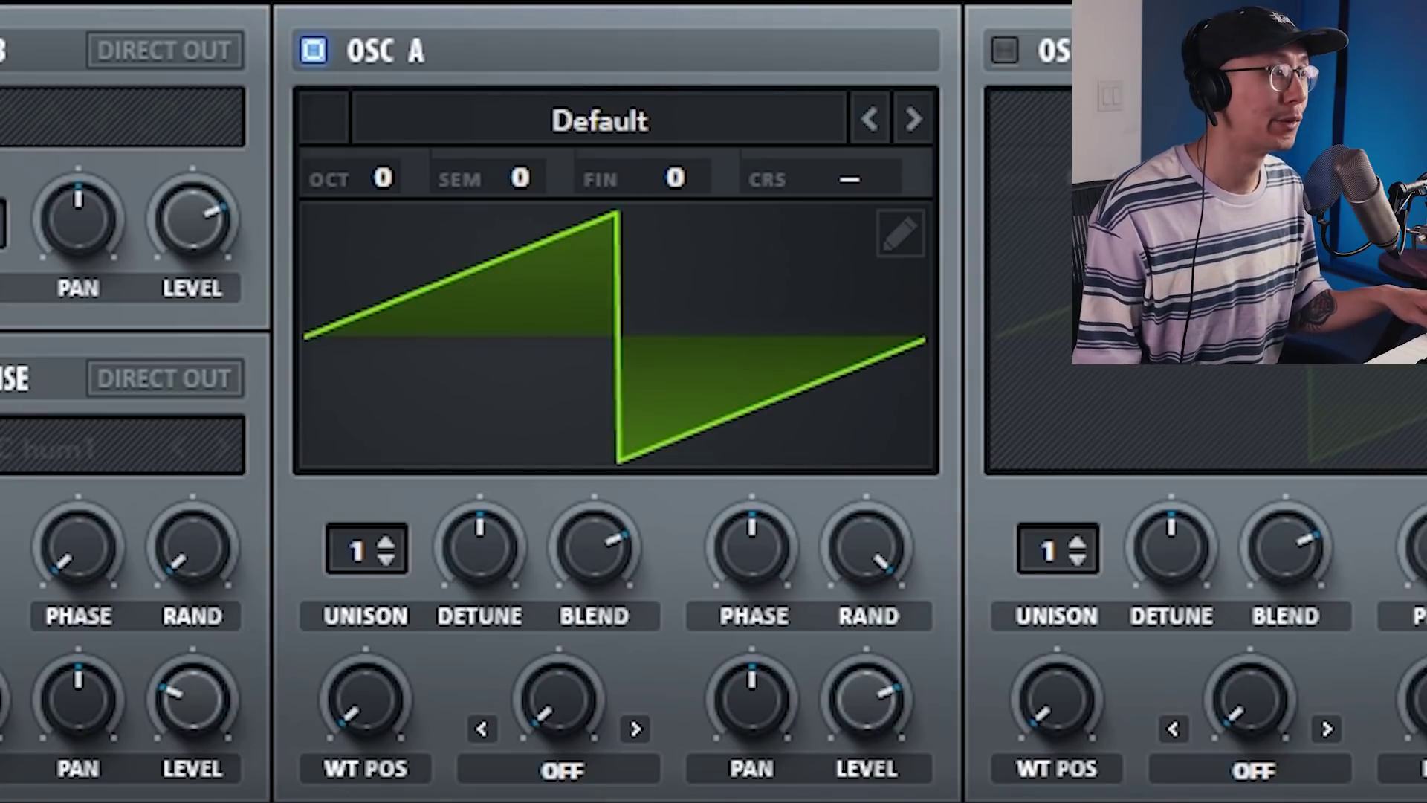
Load the Basic Shapes wavetable as a triangle wave in oscillator A, with oscillator B off, and lower A's semitone tuning
left_click(1006, 50)
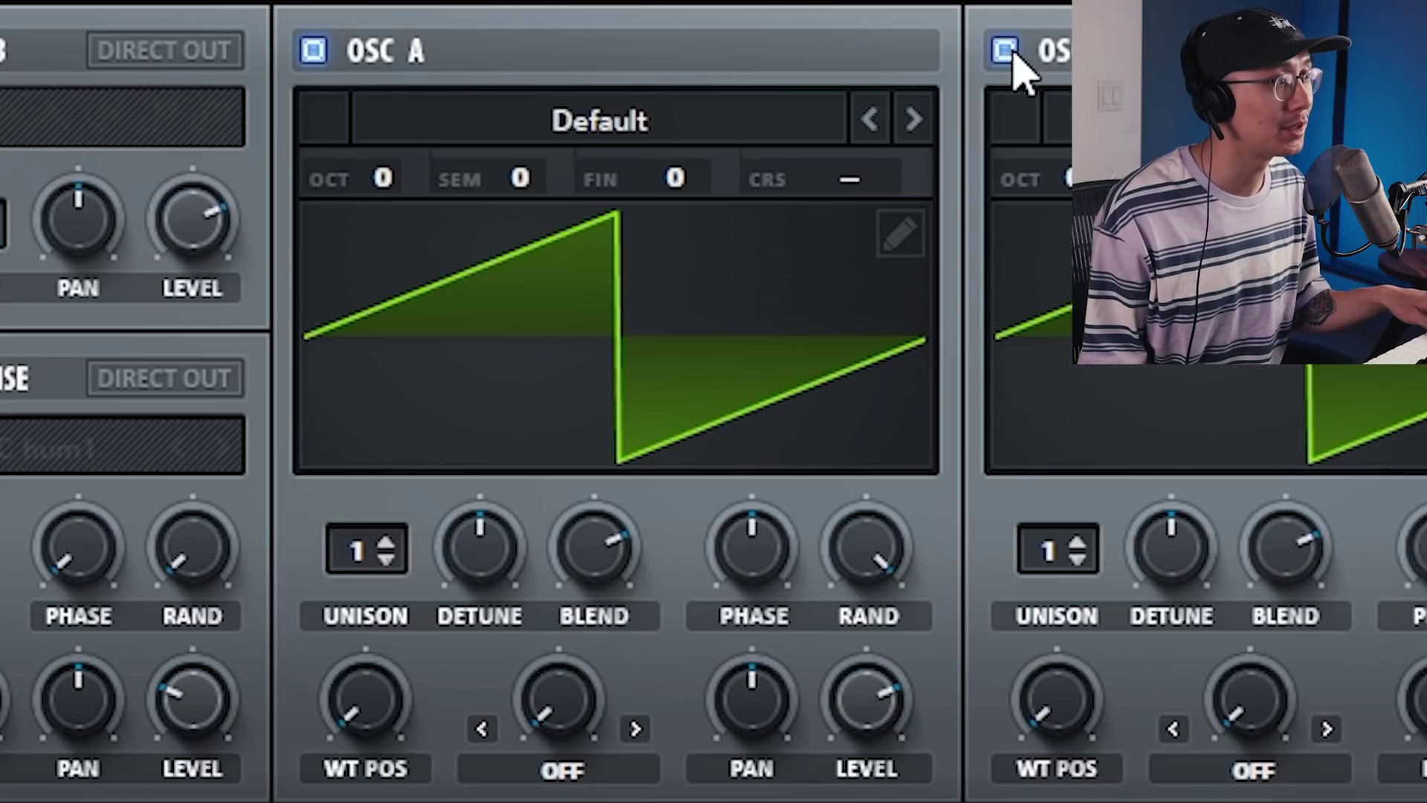
left_click(535, 123)
mouse_move(535, 182)
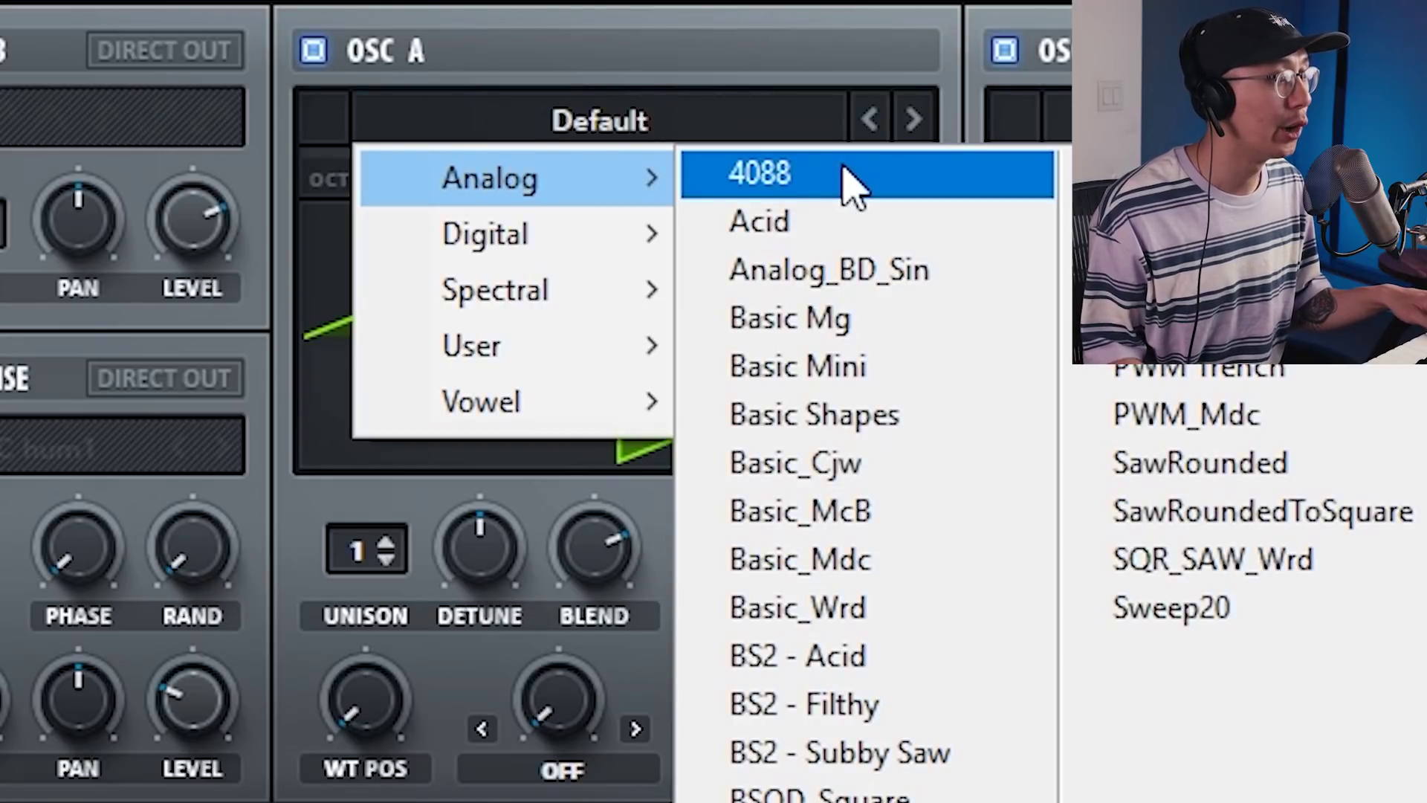
left_click(856, 409)
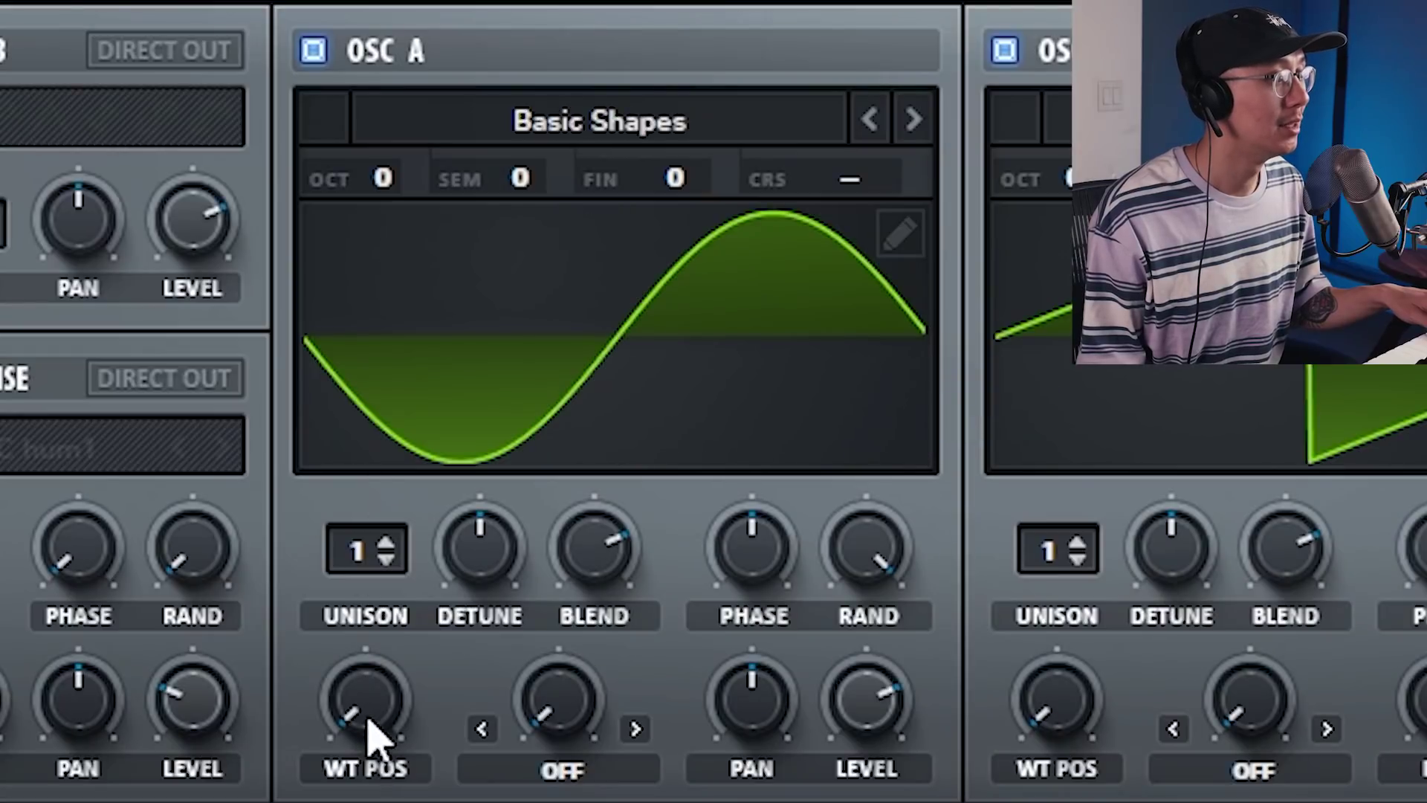
left_click_drag(368, 721, 367, 525)
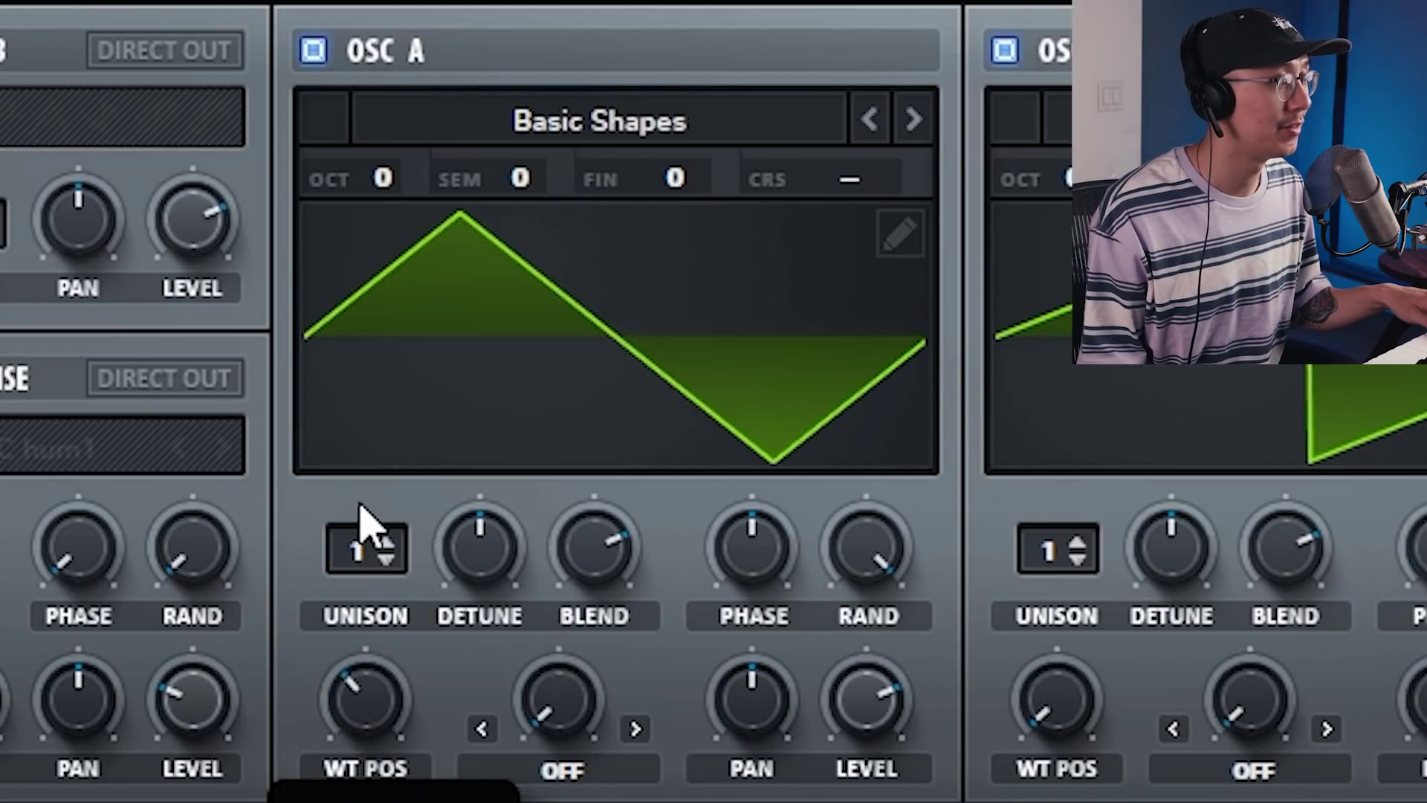
left_click(1005, 52)
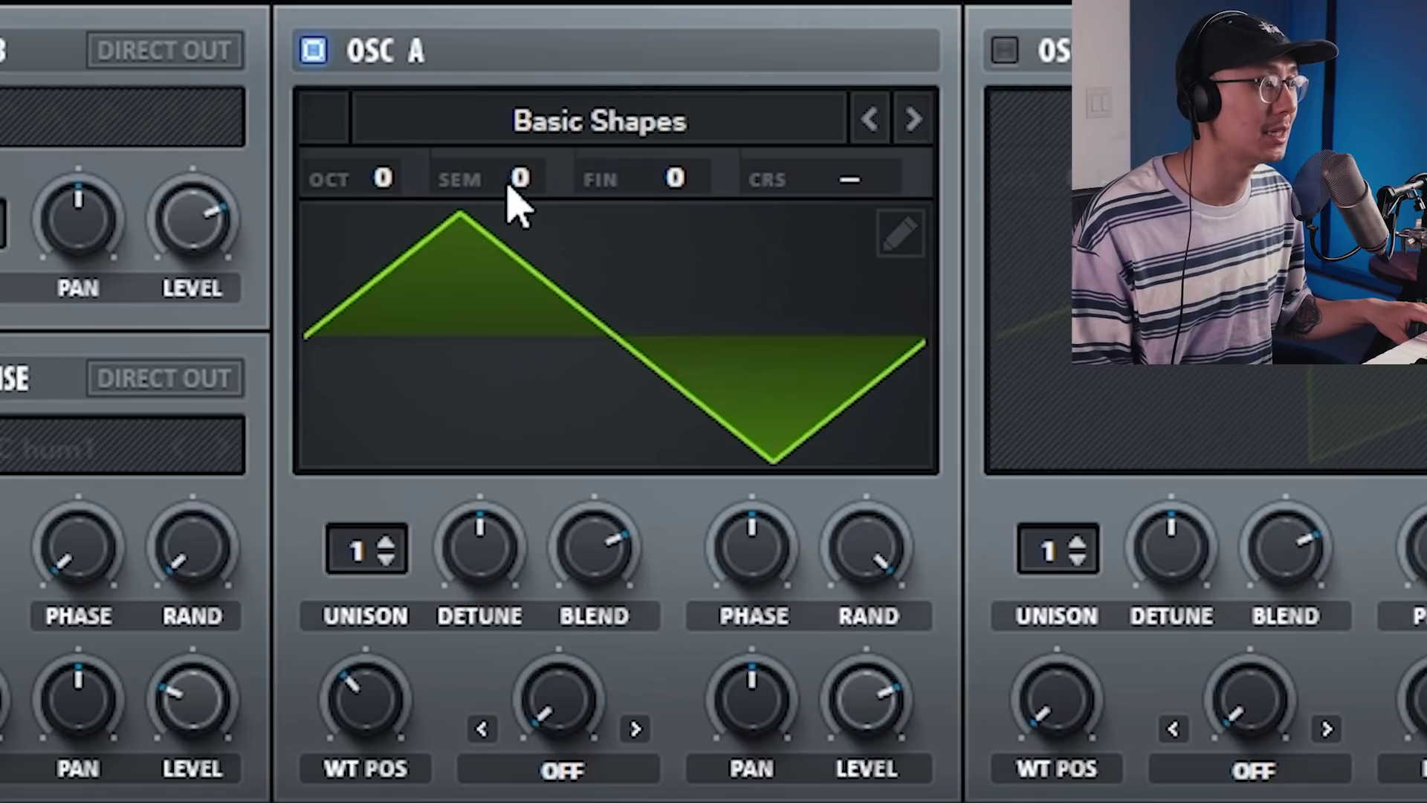
left_click_drag(520, 181, 520, 368)
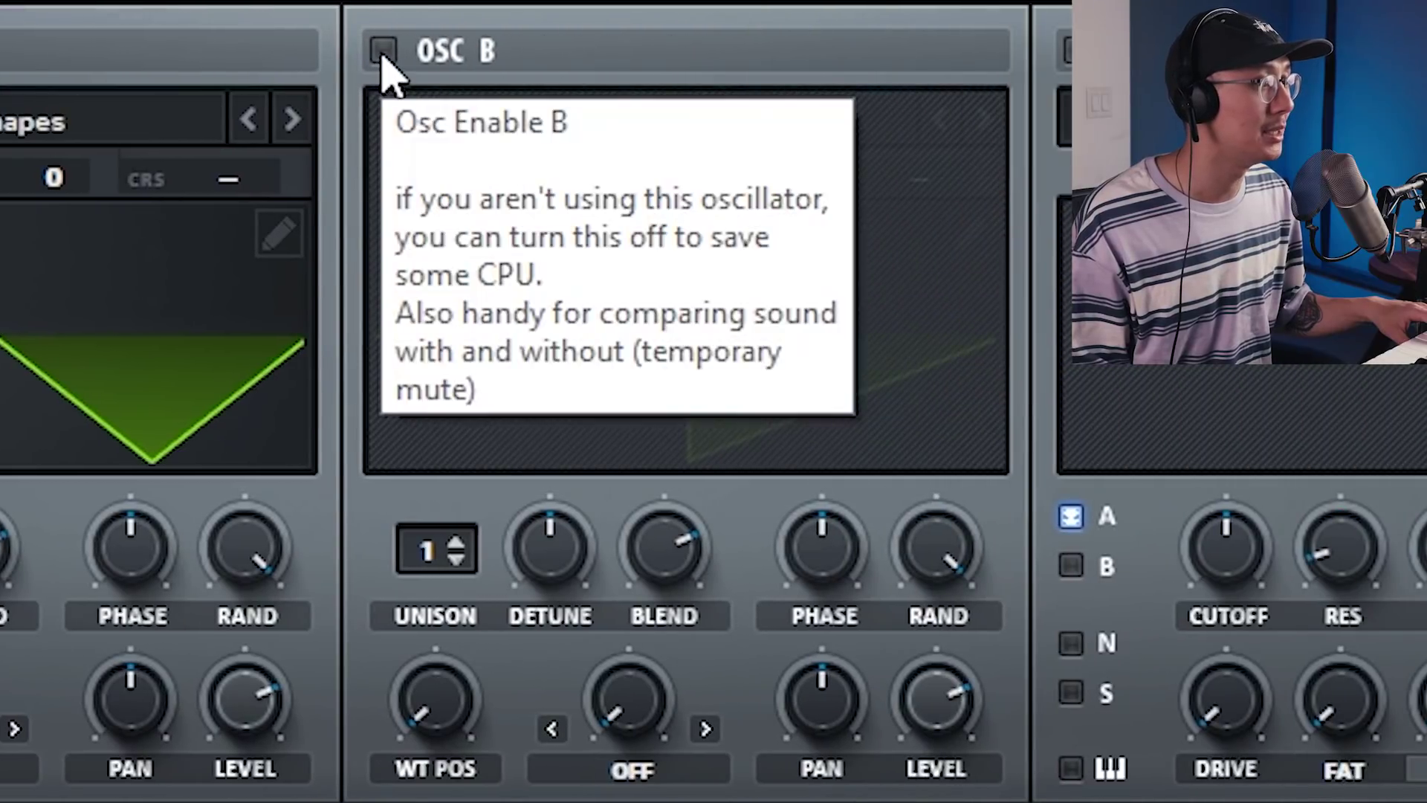
Enable oscillator B with the Basic Shapes wavetable at its square wave, and set its octave to +2
left_click(384, 51)
left_click(676, 121)
mouse_move(639, 167)
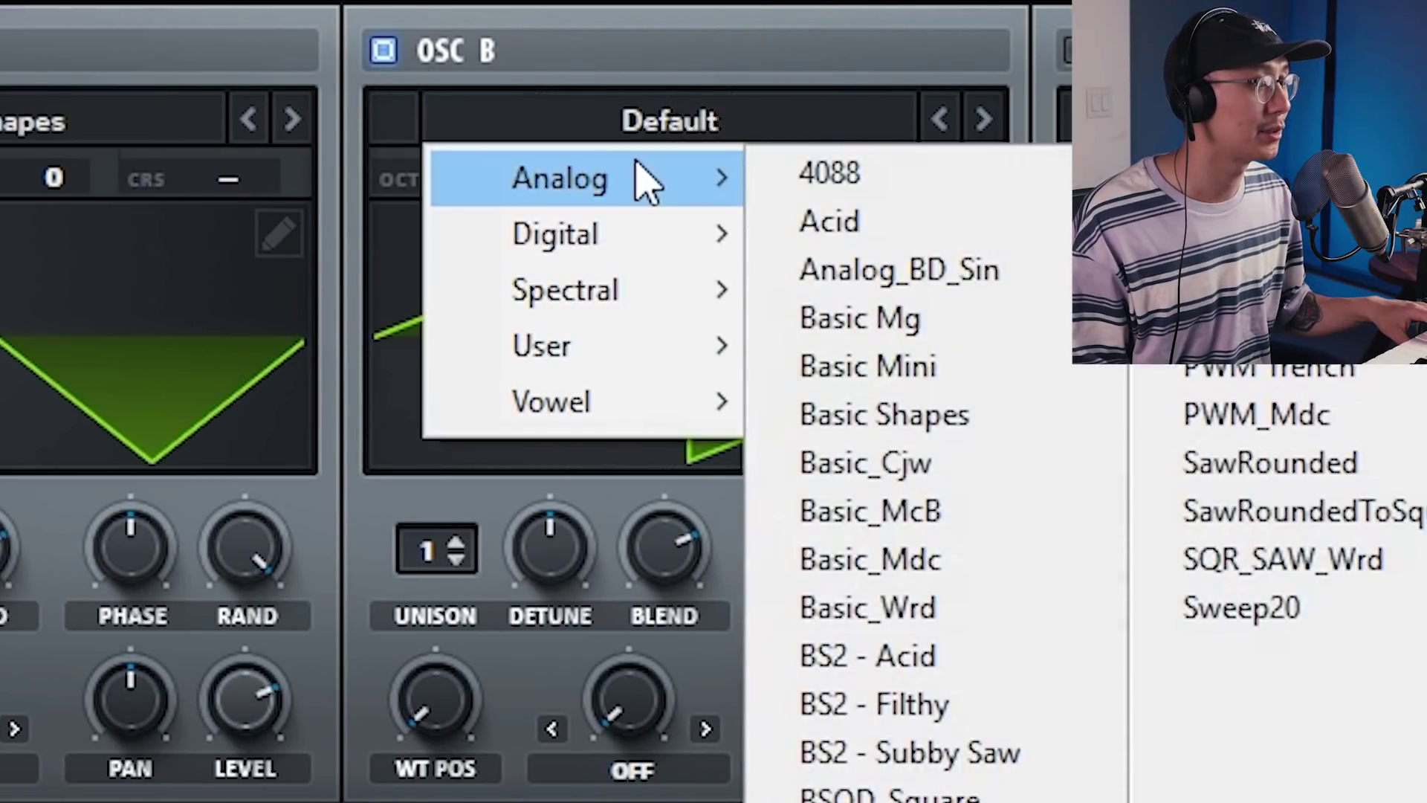
left_click(946, 417)
left_click_drag(430, 691, 454, 193)
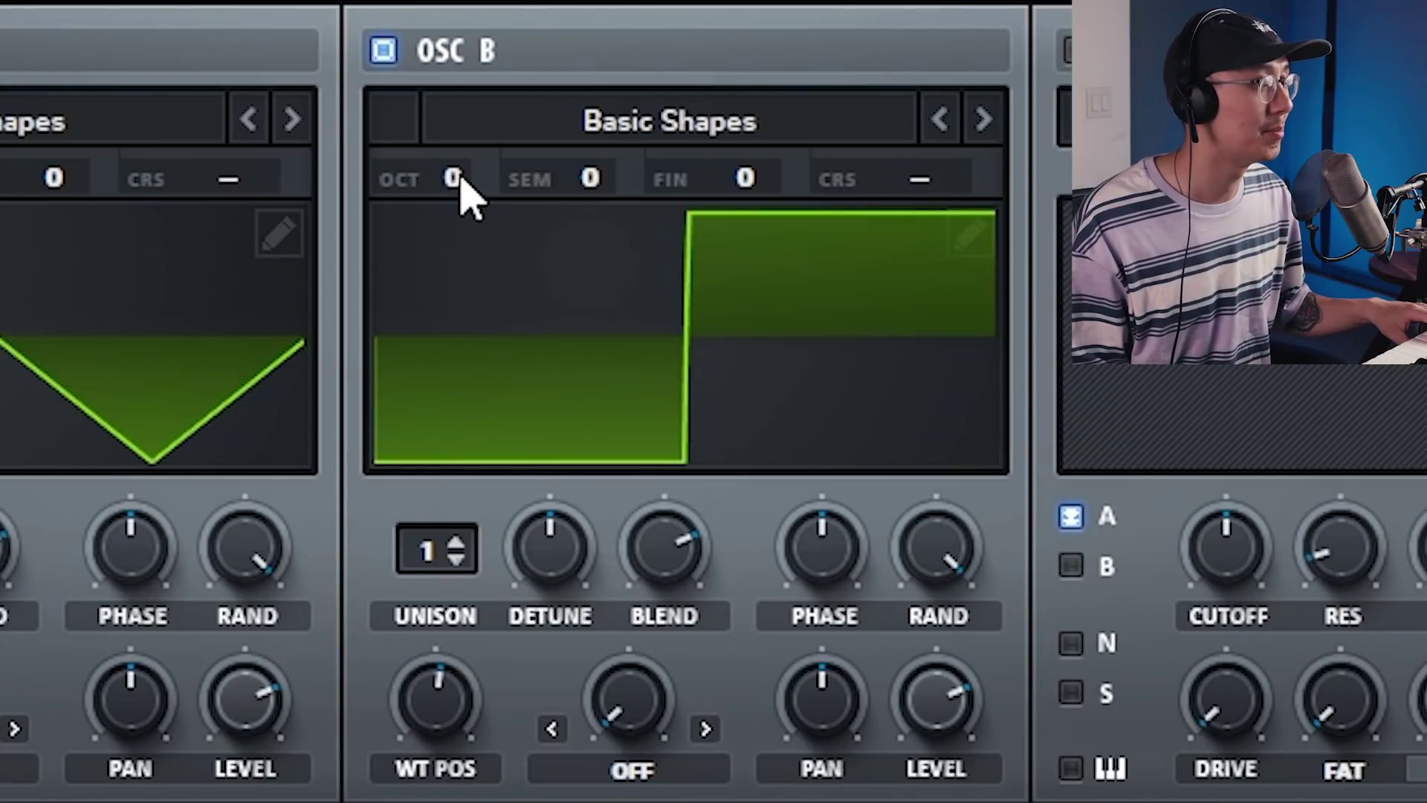
left_click_drag(462, 191, 465, 55)
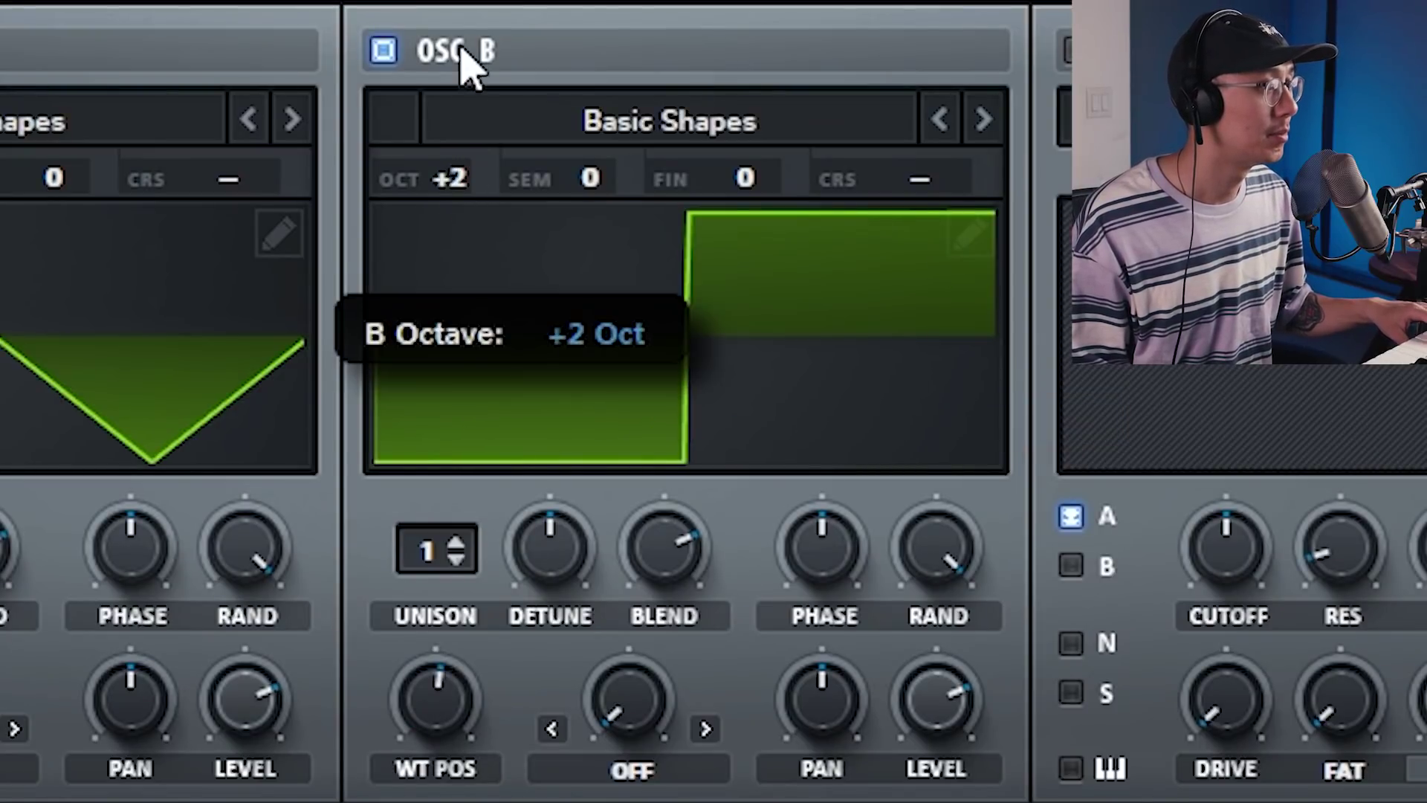
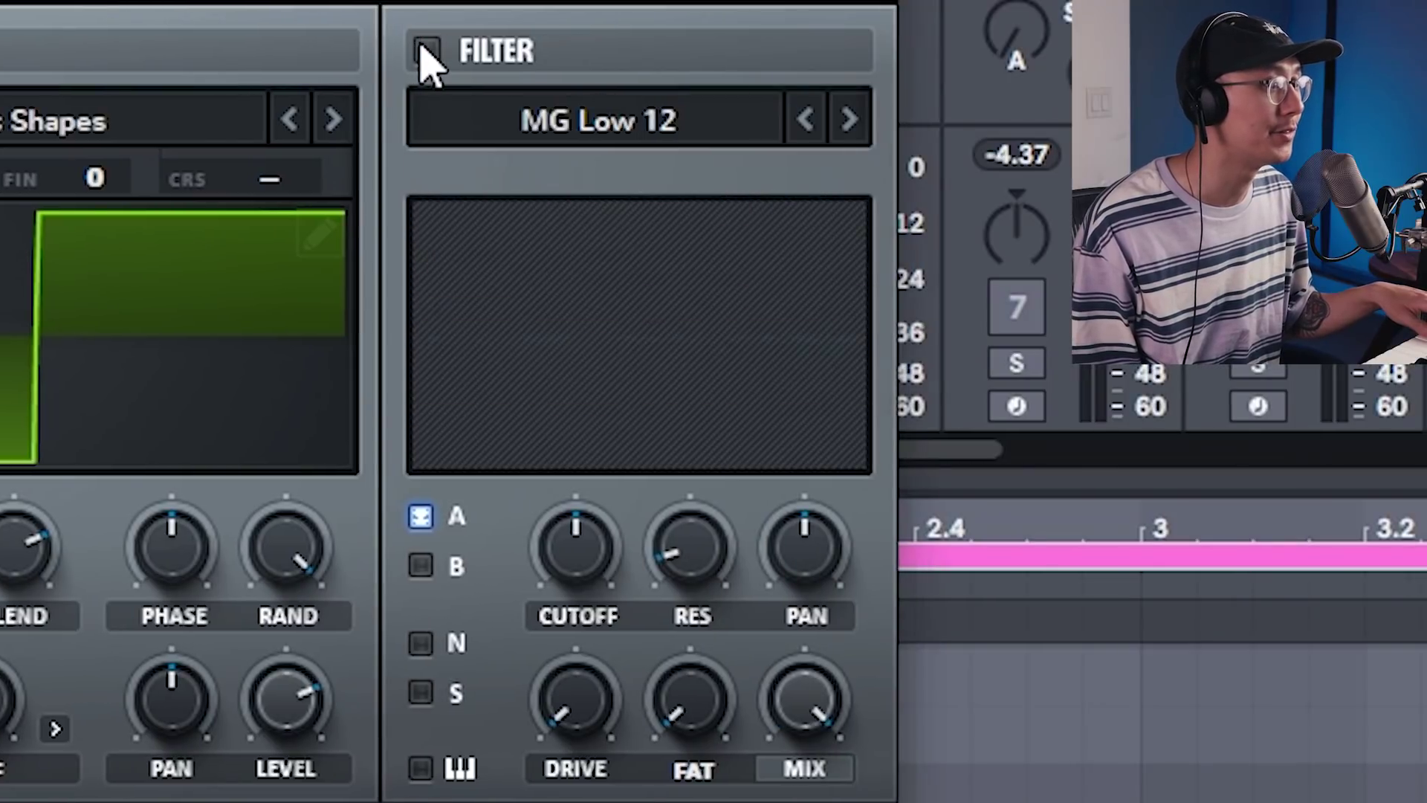
Enable the filter and set its type to MG Low 24
left_click(428, 52)
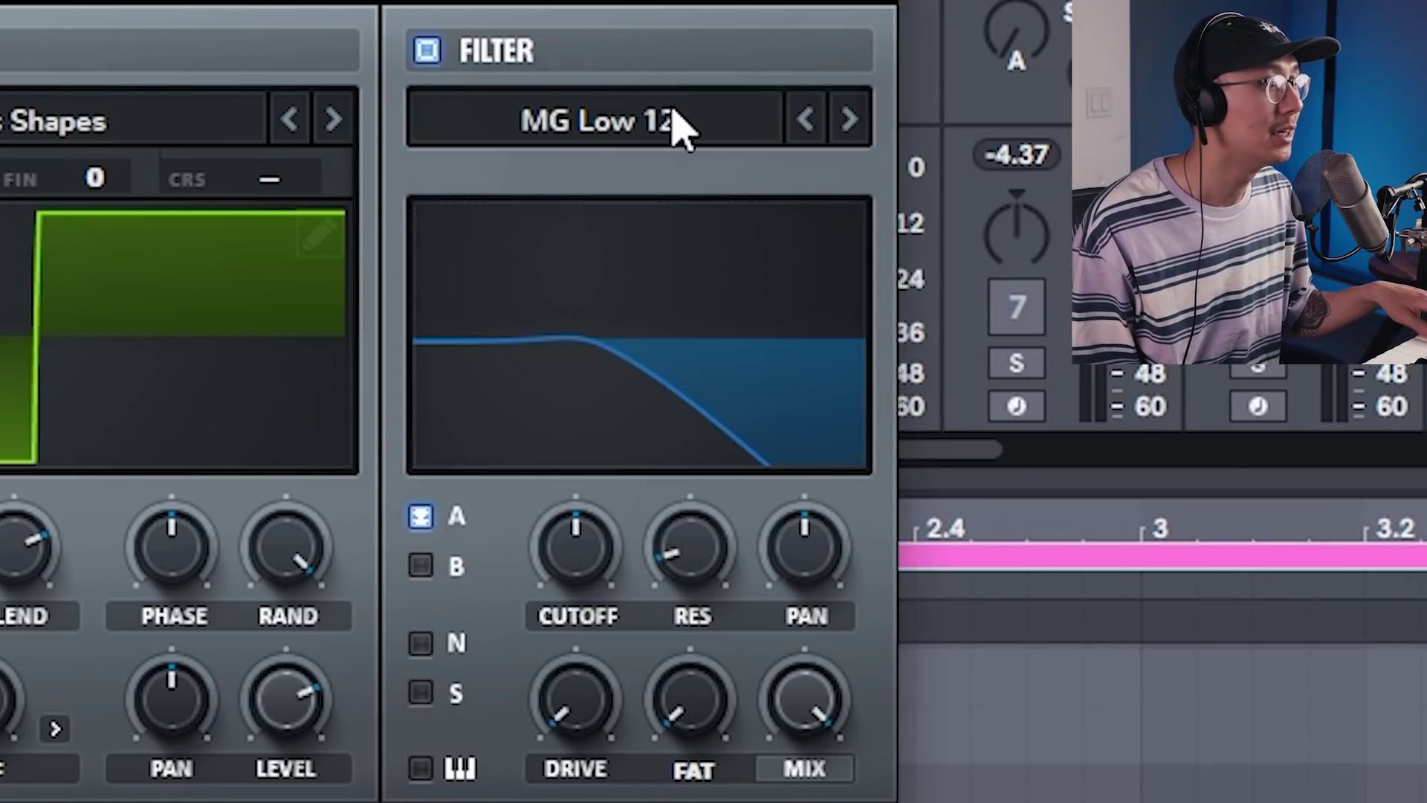
left_click(672, 121)
mouse_move(603, 200)
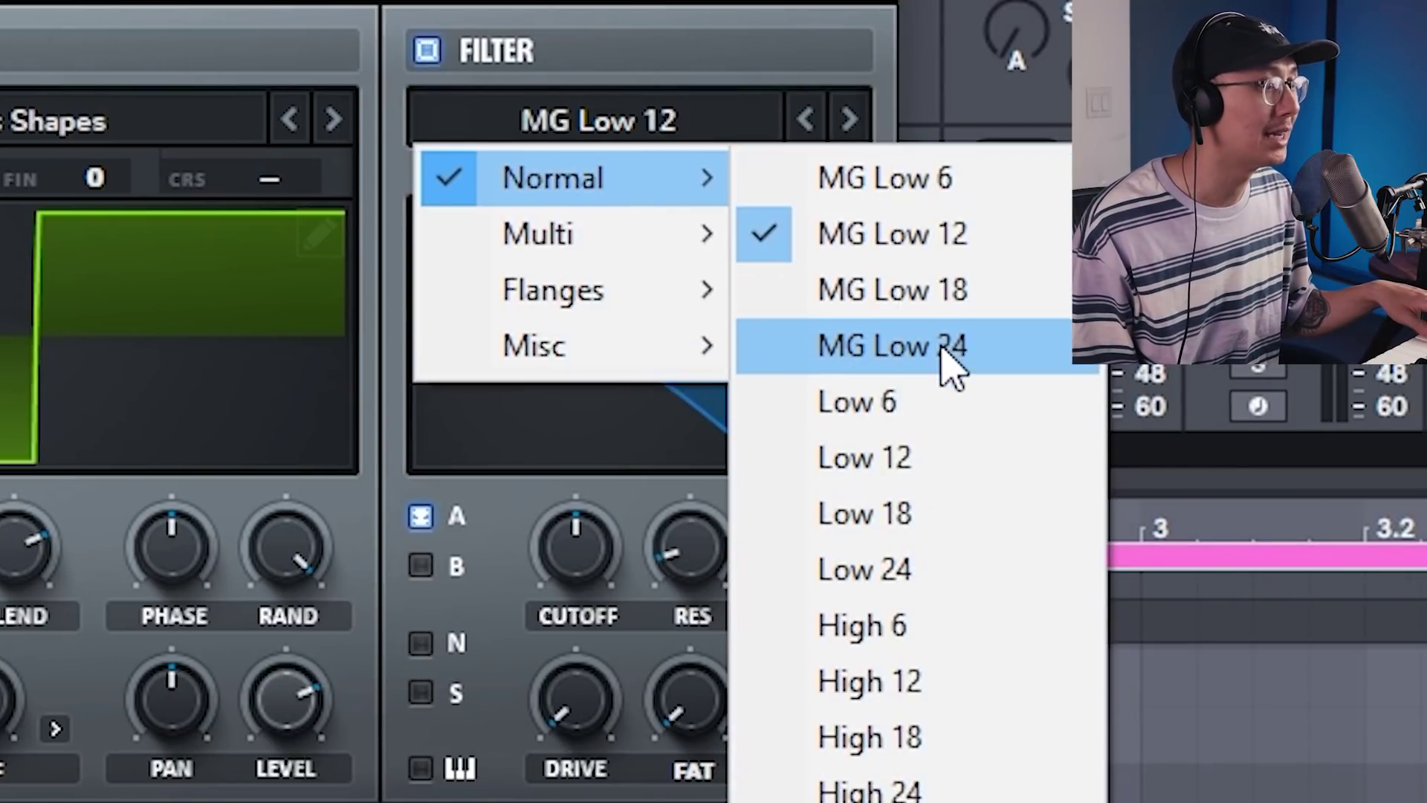
left_click(942, 349)
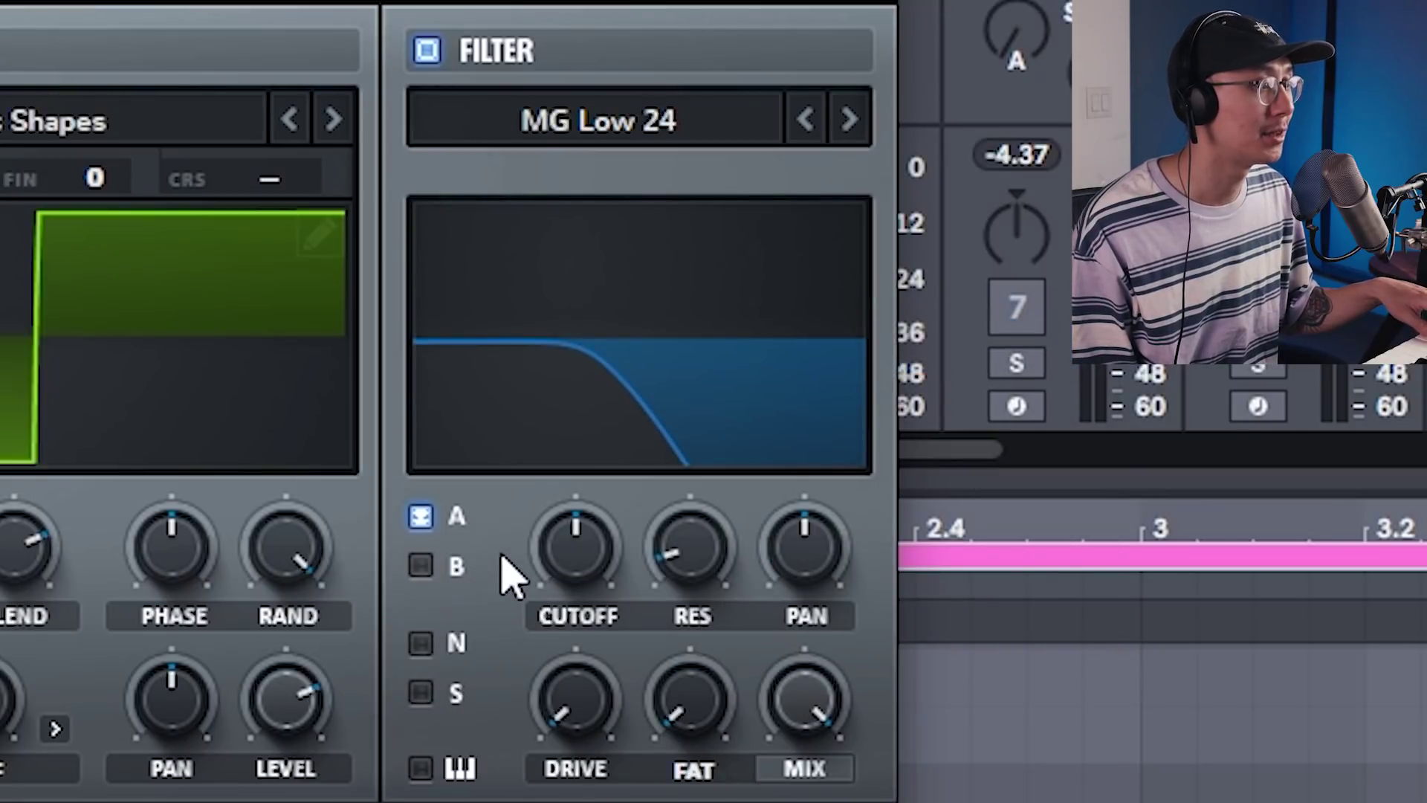
Route oscillator B through the filter as well and raise the filter's cutoff above its midpoint
left_click(423, 567)
left_click_drag(558, 558, 561, 505)
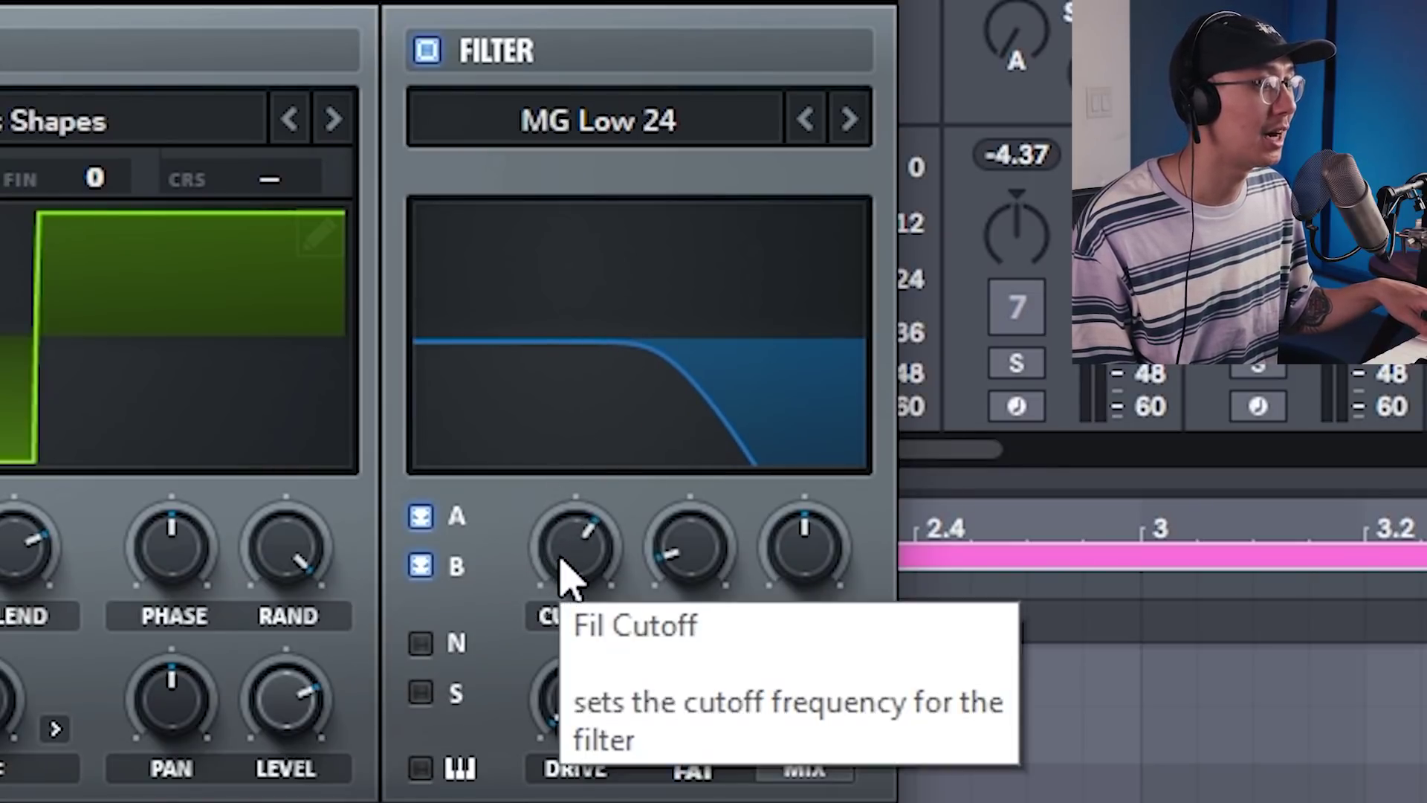
mouse_move(561, 563)
left_mouse_down()
mouse_move(565, 478)
mouse_move(558, 567)
left_mouse_up()
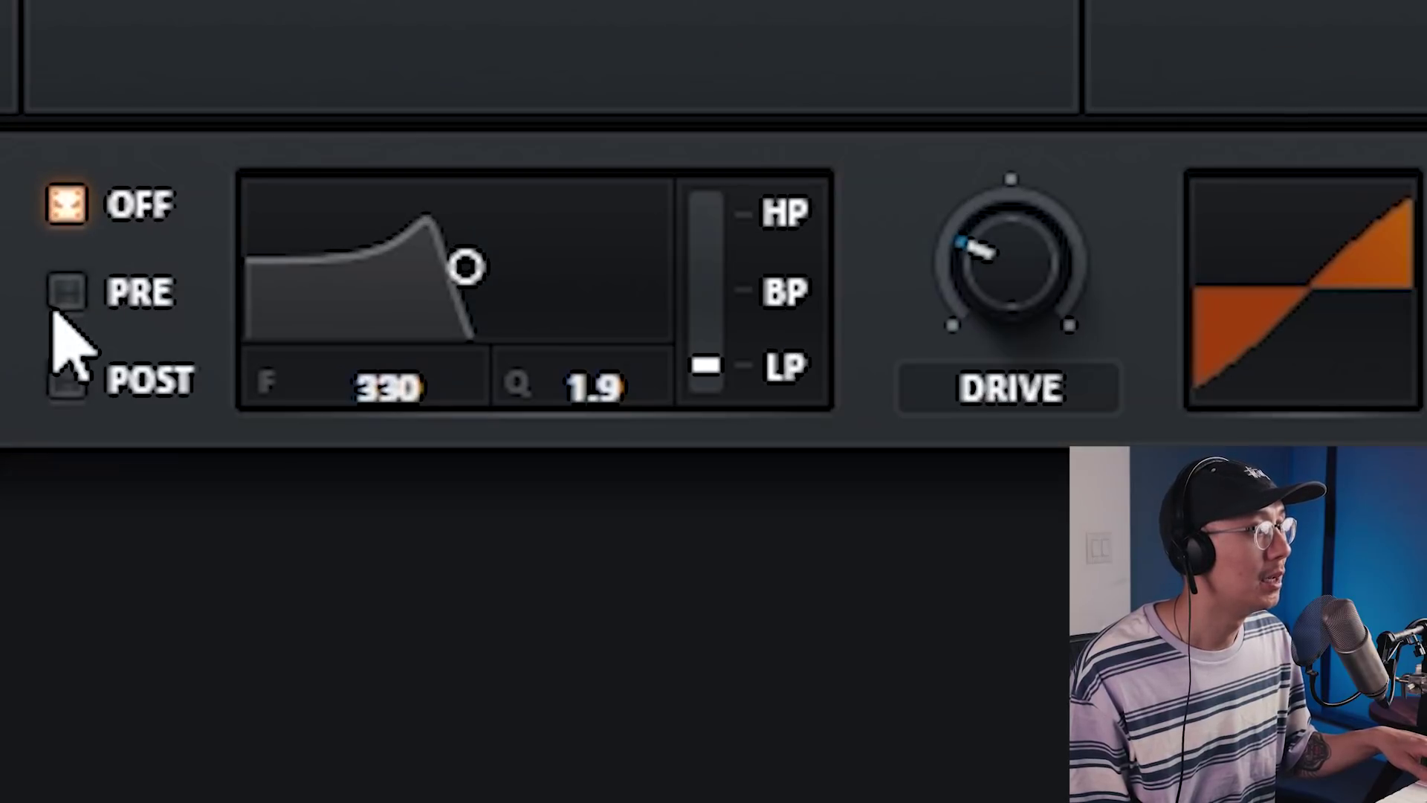
Set the distortion's filter to pre, sweep it fully to high-pass, and tune its frequency to 269 Hz
left_click(671, 274)
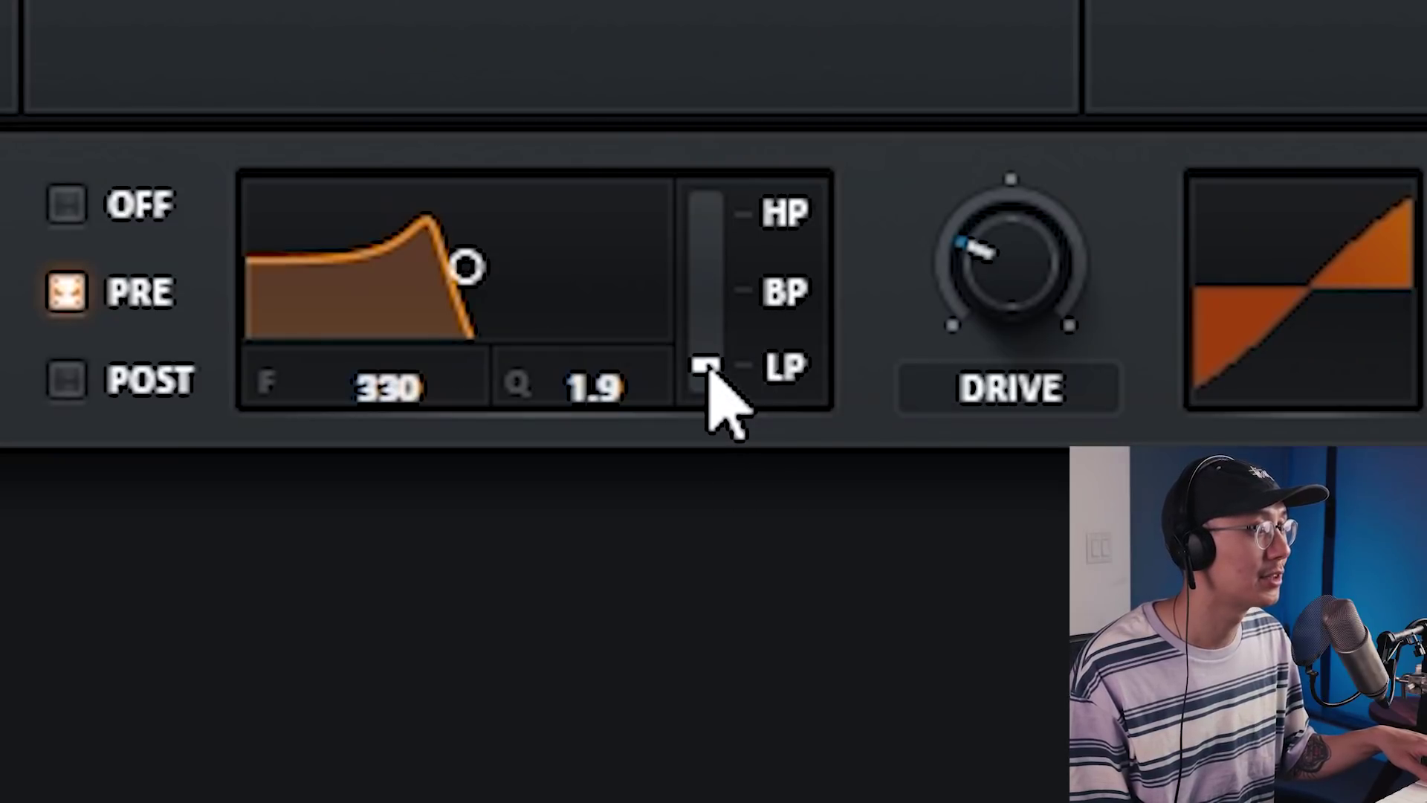
left_click_drag(709, 367, 727, 185)
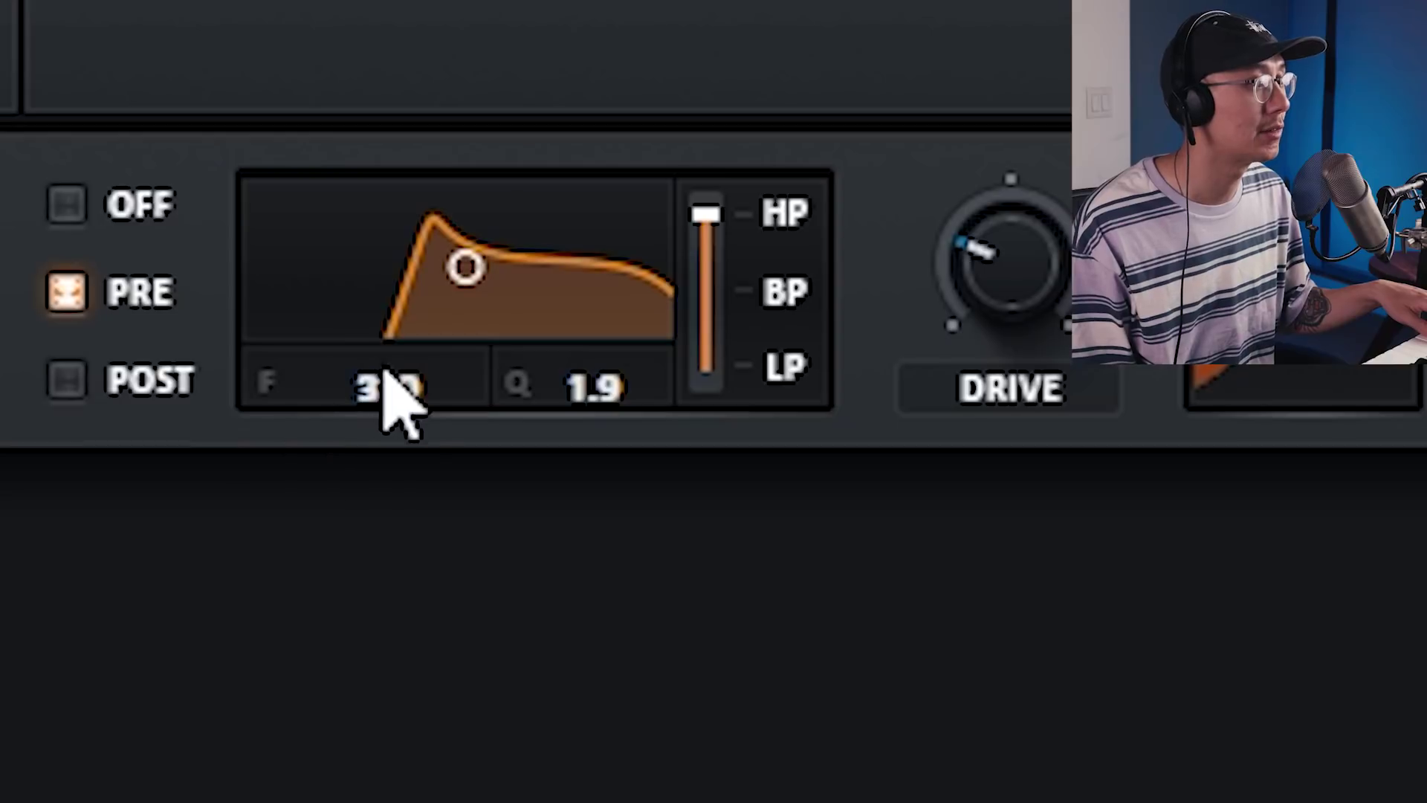
scroll(409, 399, "down", 5)
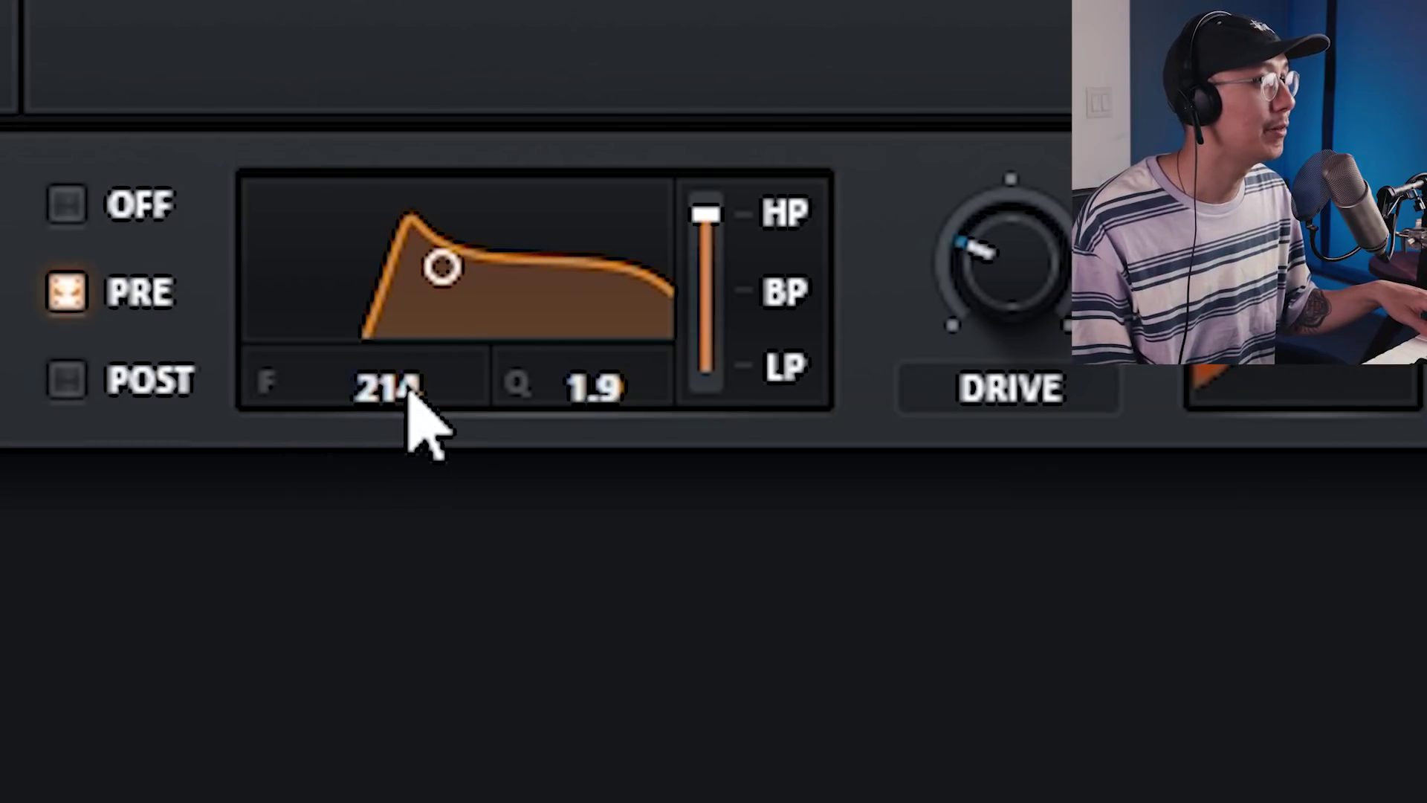
scroll(408, 398, "up", 4)
scroll(414, 376, "down", 4)
scroll(420, 397, "up", 3)
scroll(431, 405, "down", 2)
scroll(437, 409, "up", 6)
scroll(435, 371, "down", 3)
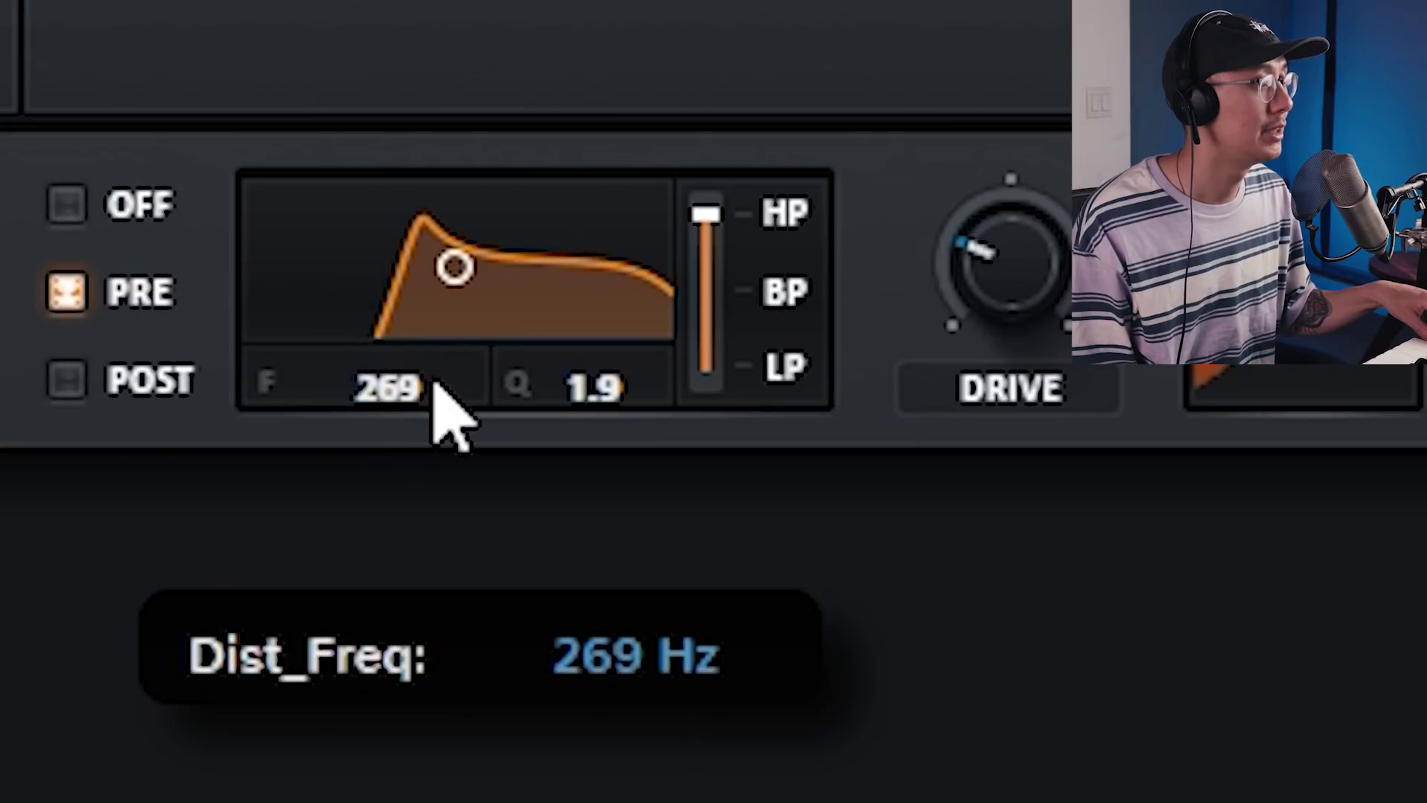
Raise the Tube distortion's drive to maximum and lower the Hyper effect's mix
mouse_move(513, 416)
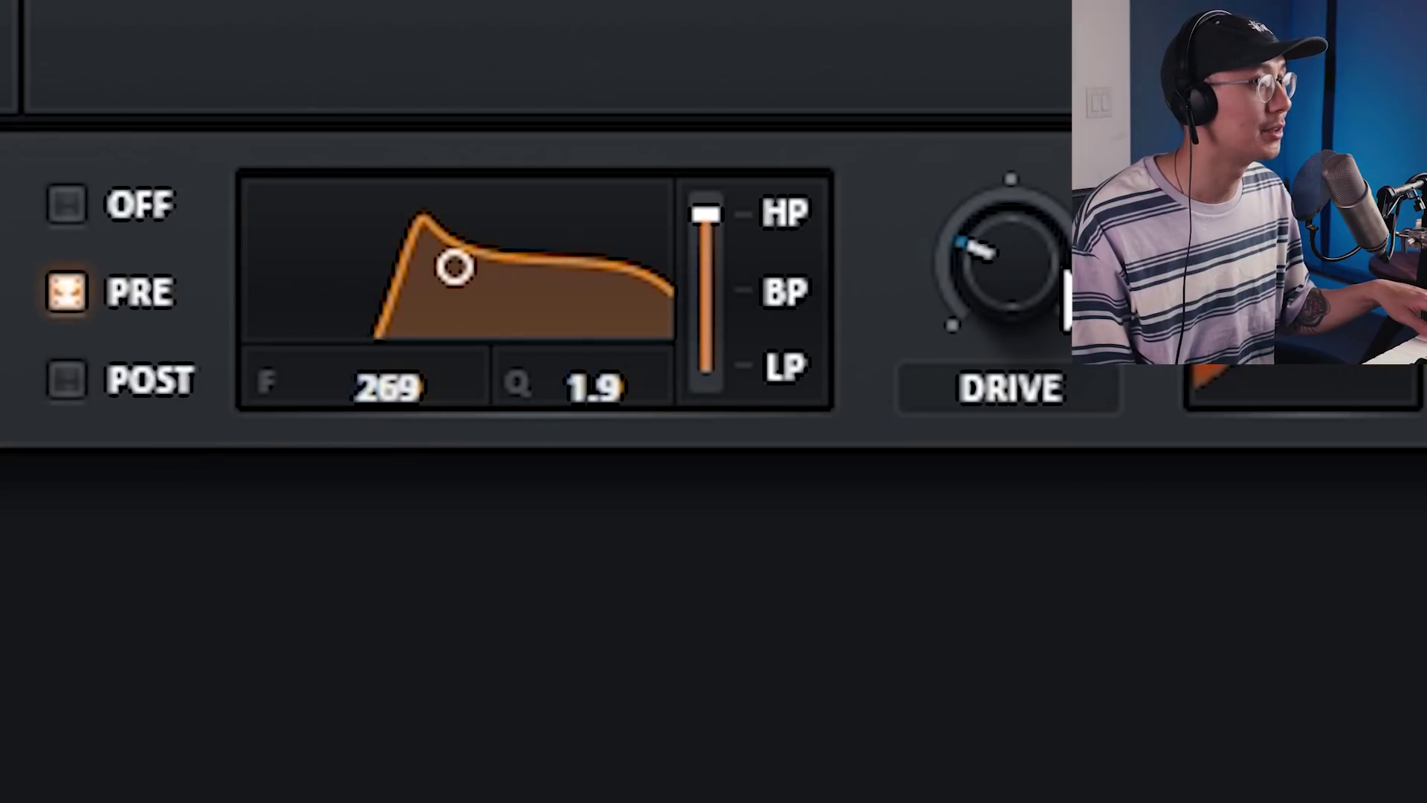
mouse_move(1029, 271)
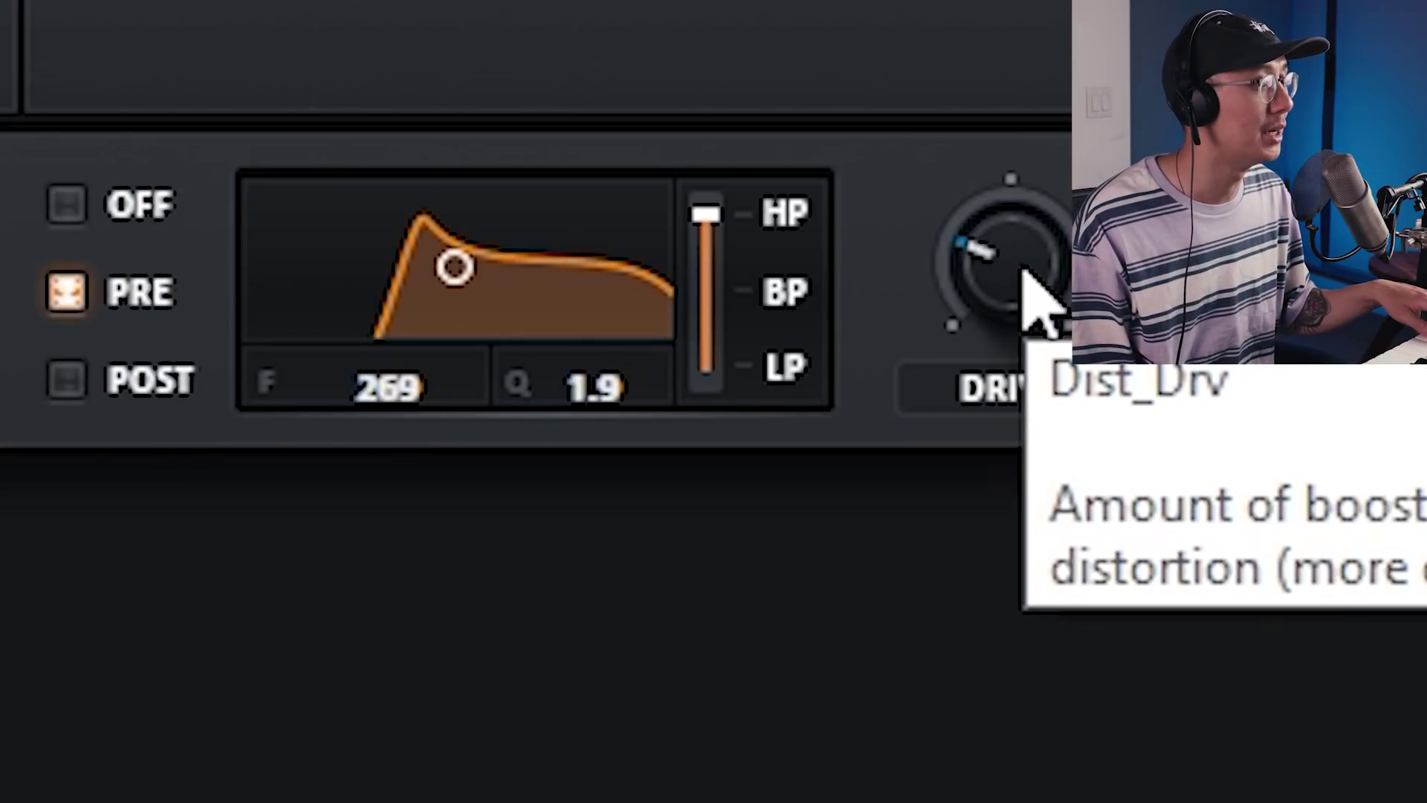
left_click_drag(1025, 269, 1023, 0)
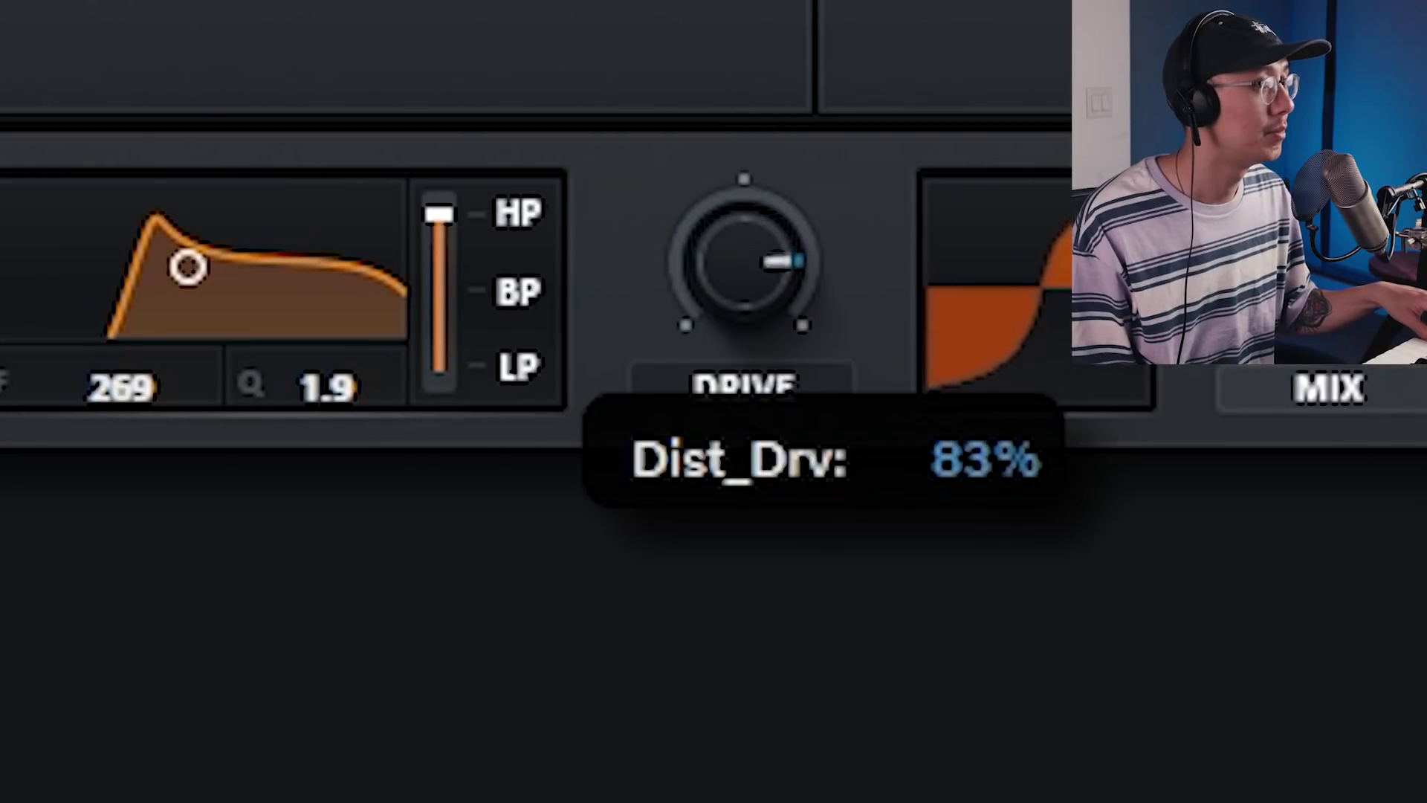
left_click_drag(743, 257, 744, 208)
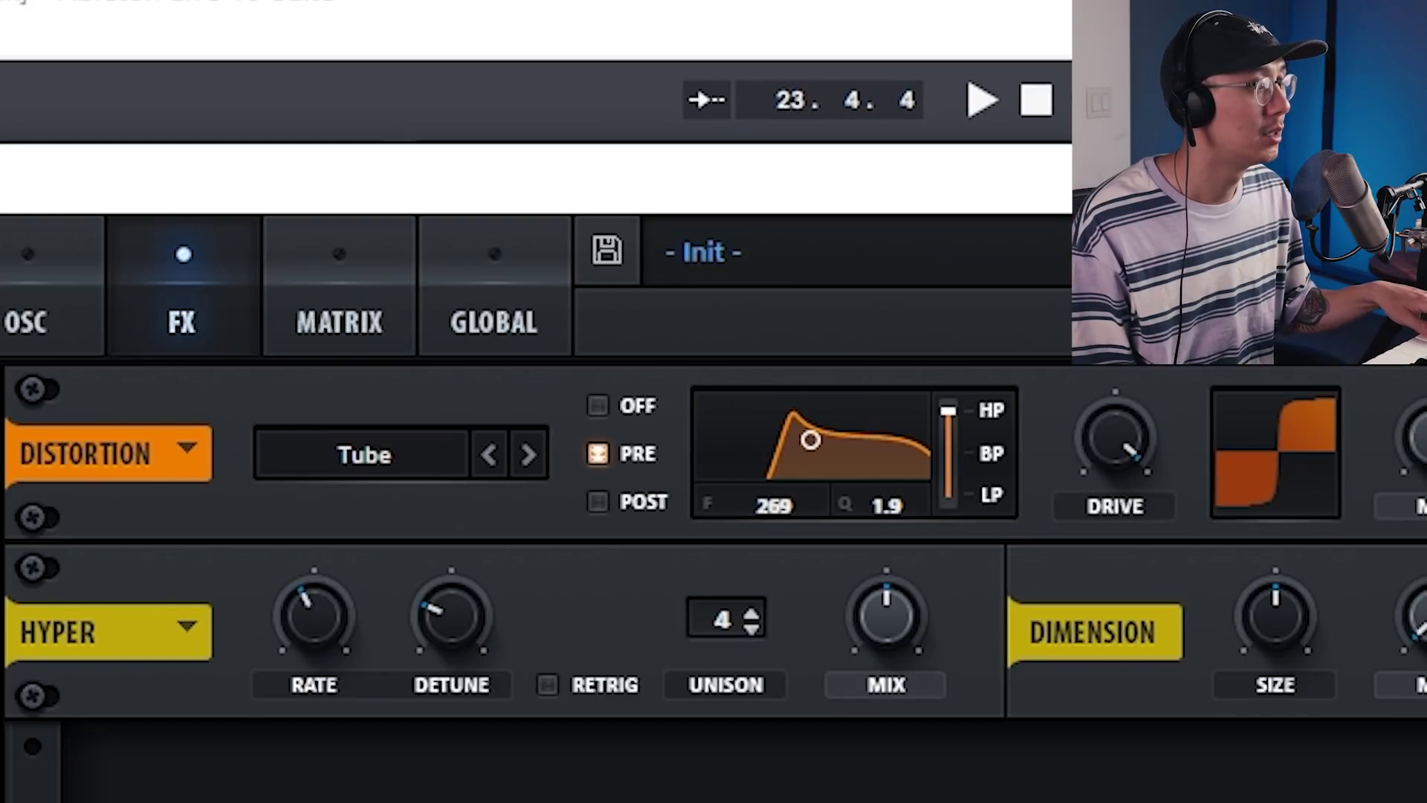
left_click_drag(933, 720, 905, 751)
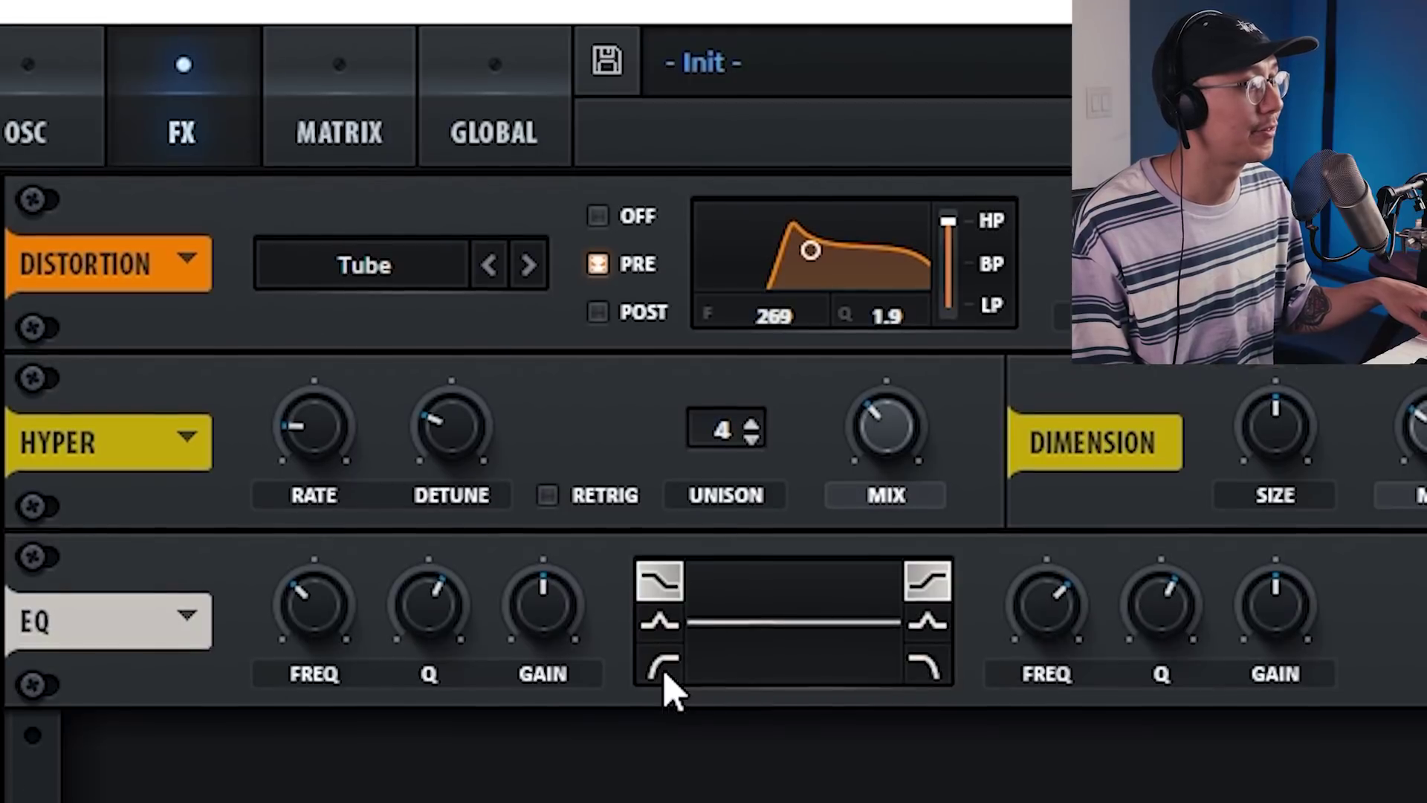
Shape the EQ with a low cut at about 42% Q and an adjusted frequency, plus a slight high-shelf boost
left_click(661, 617)
left_click_drag(411, 575, 417, 637)
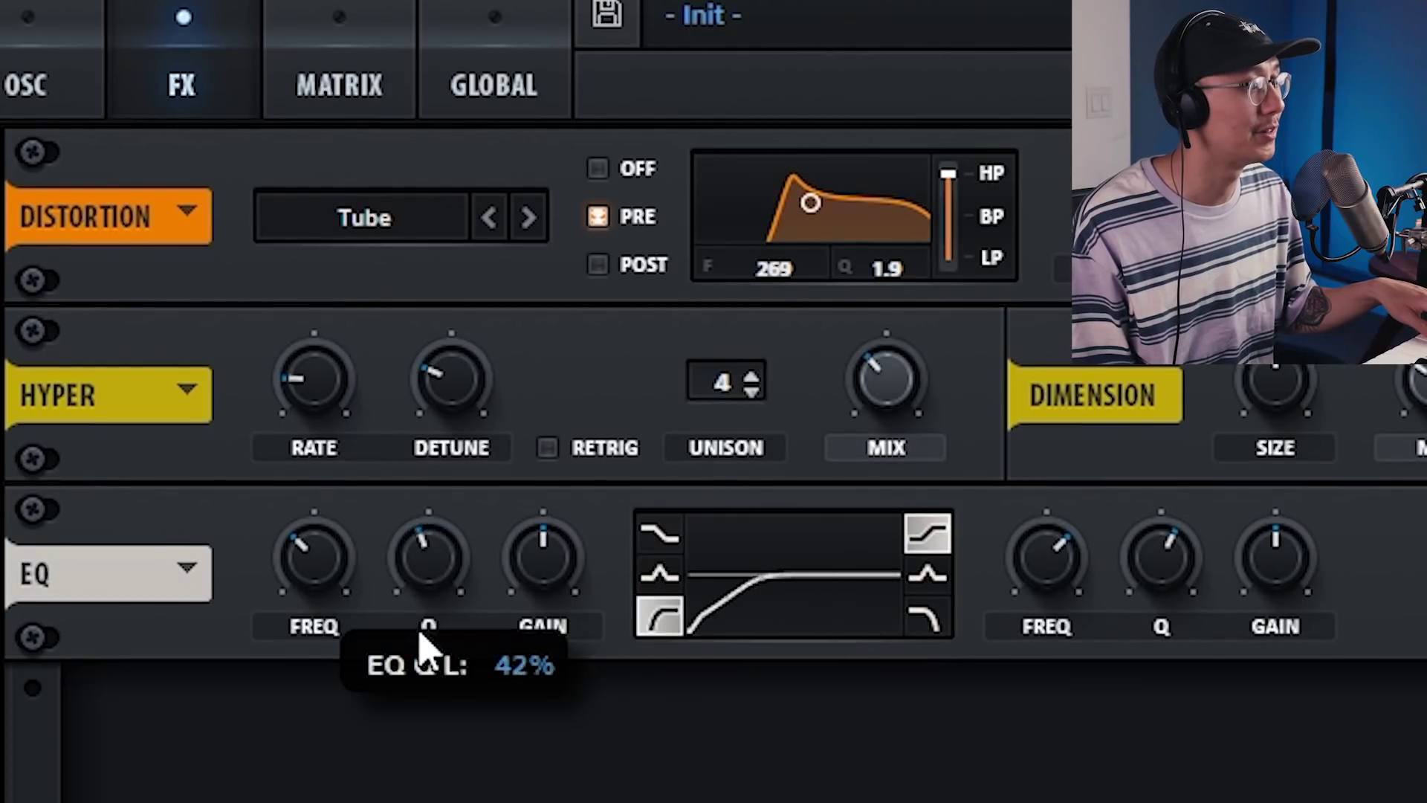
left_click_drag(328, 557, 646, 558)
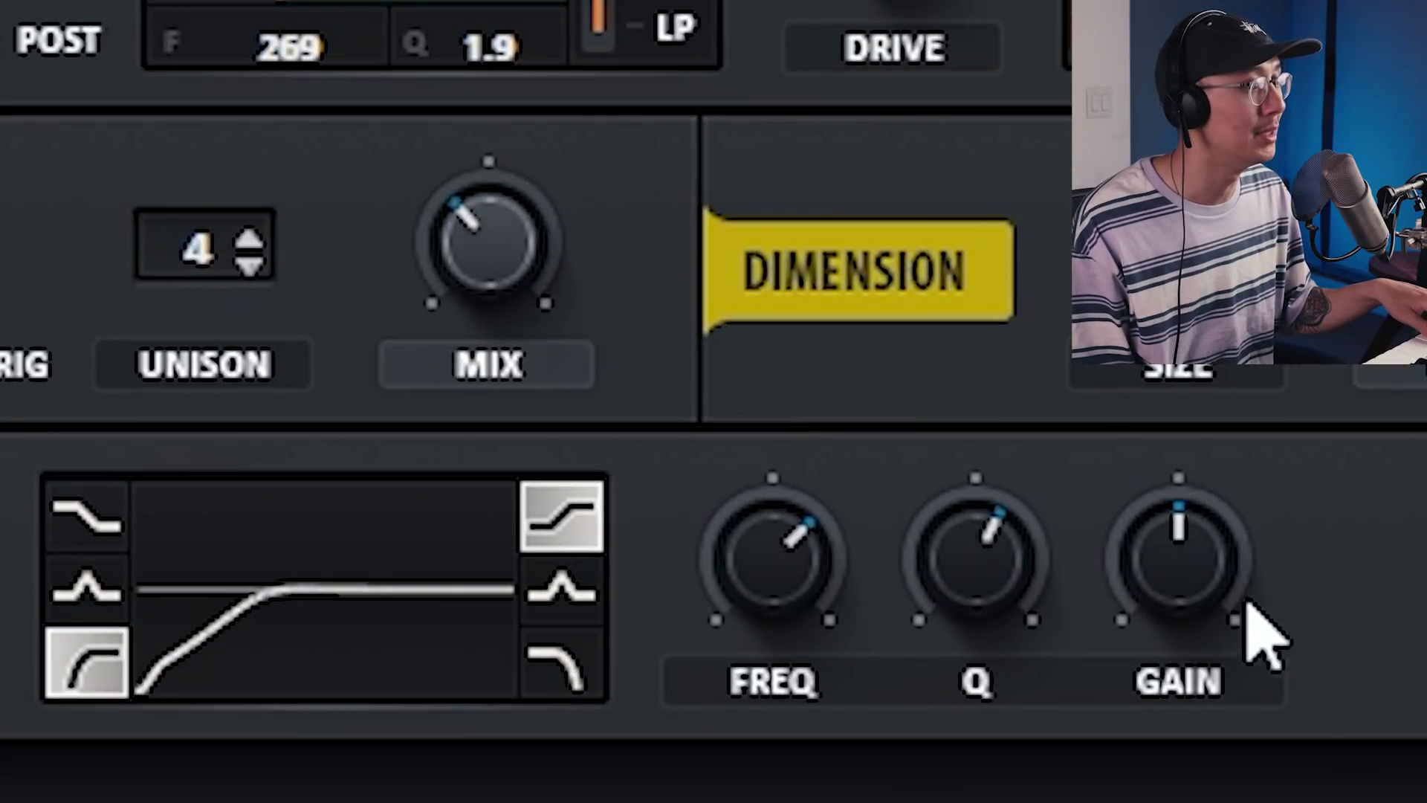
left_click_drag(1286, 580, 1265, 481)
left_click_drag(1204, 445, 1203, 483)
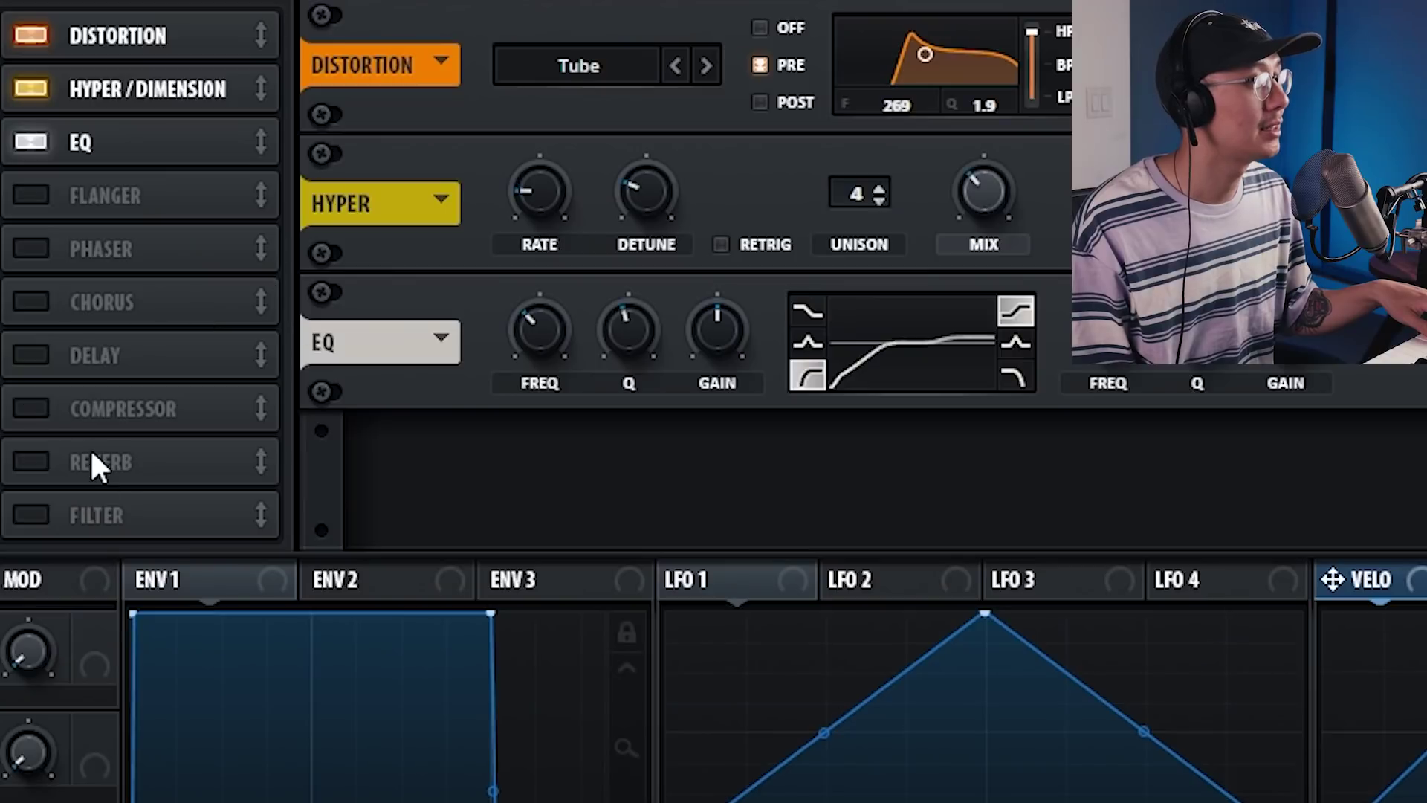
Move Reverb directly after the EQ and enable it, and move Hyper/Dimension ahead of Distortion in the effects chain
left_click_drag(92, 455, 64, 211)
left_click(21, 190)
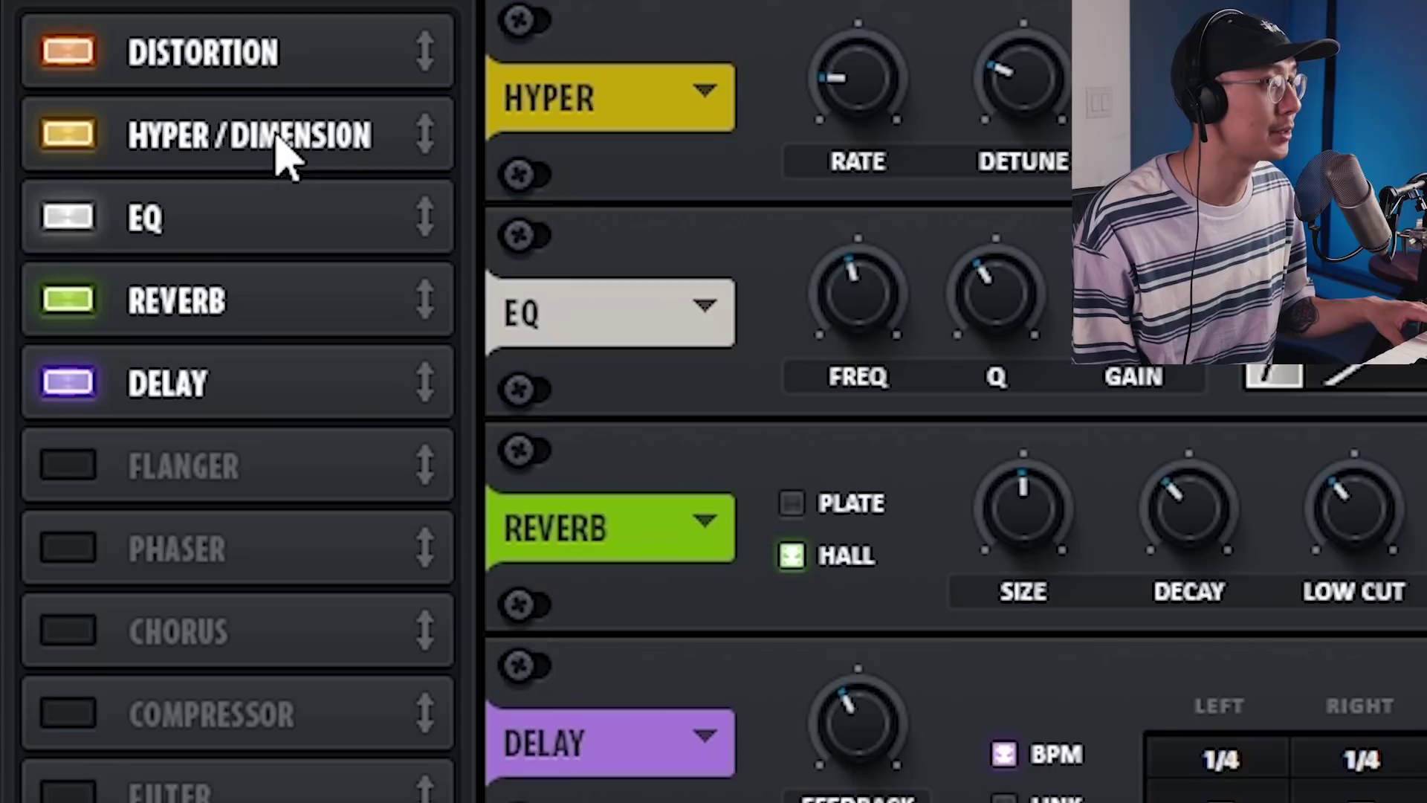
left_click_drag(276, 135, 269, 10)
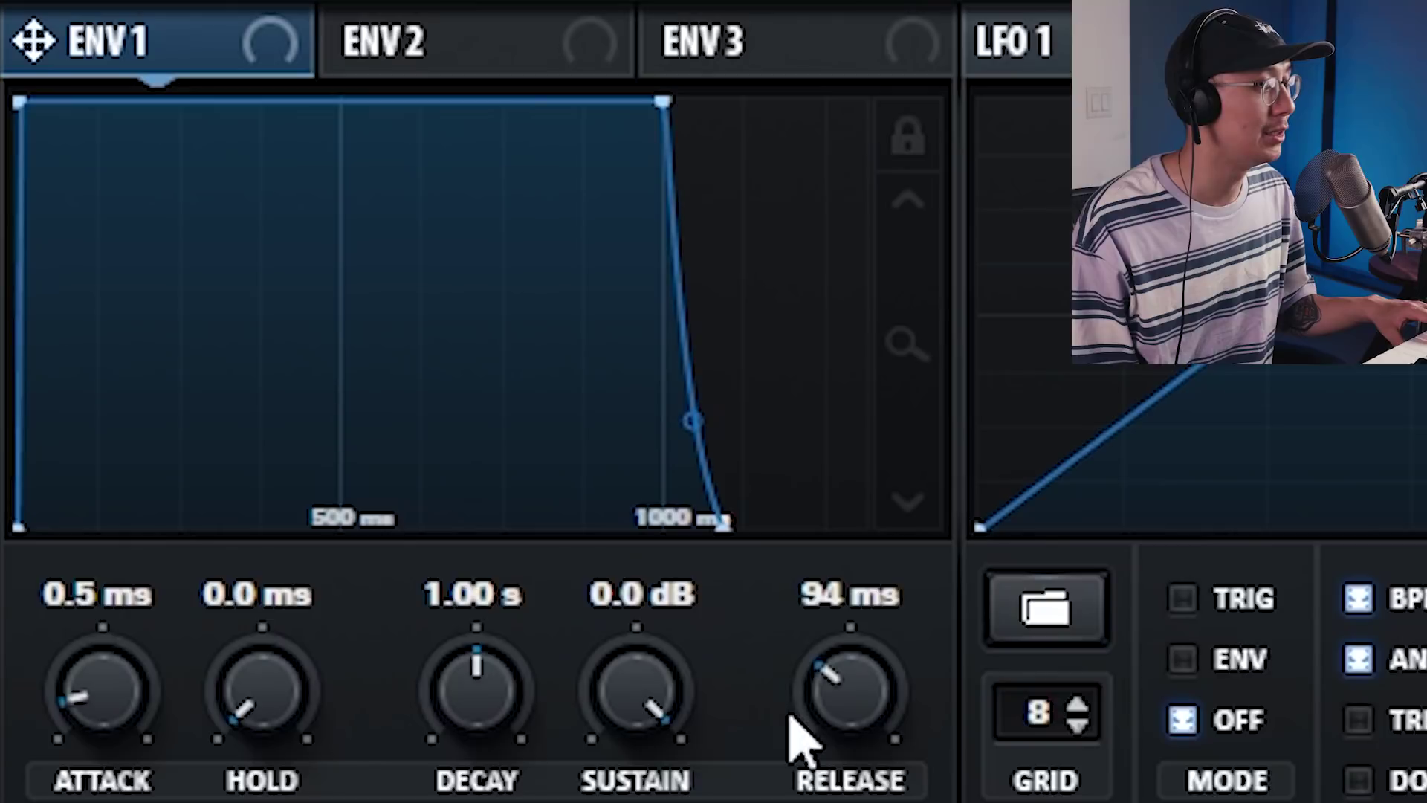
Slightly lengthen the release of Envelope 1
mouse_move(866, 727)
left_mouse_down()
mouse_move(864, 751)
mouse_move(863, 707)
left_mouse_up()
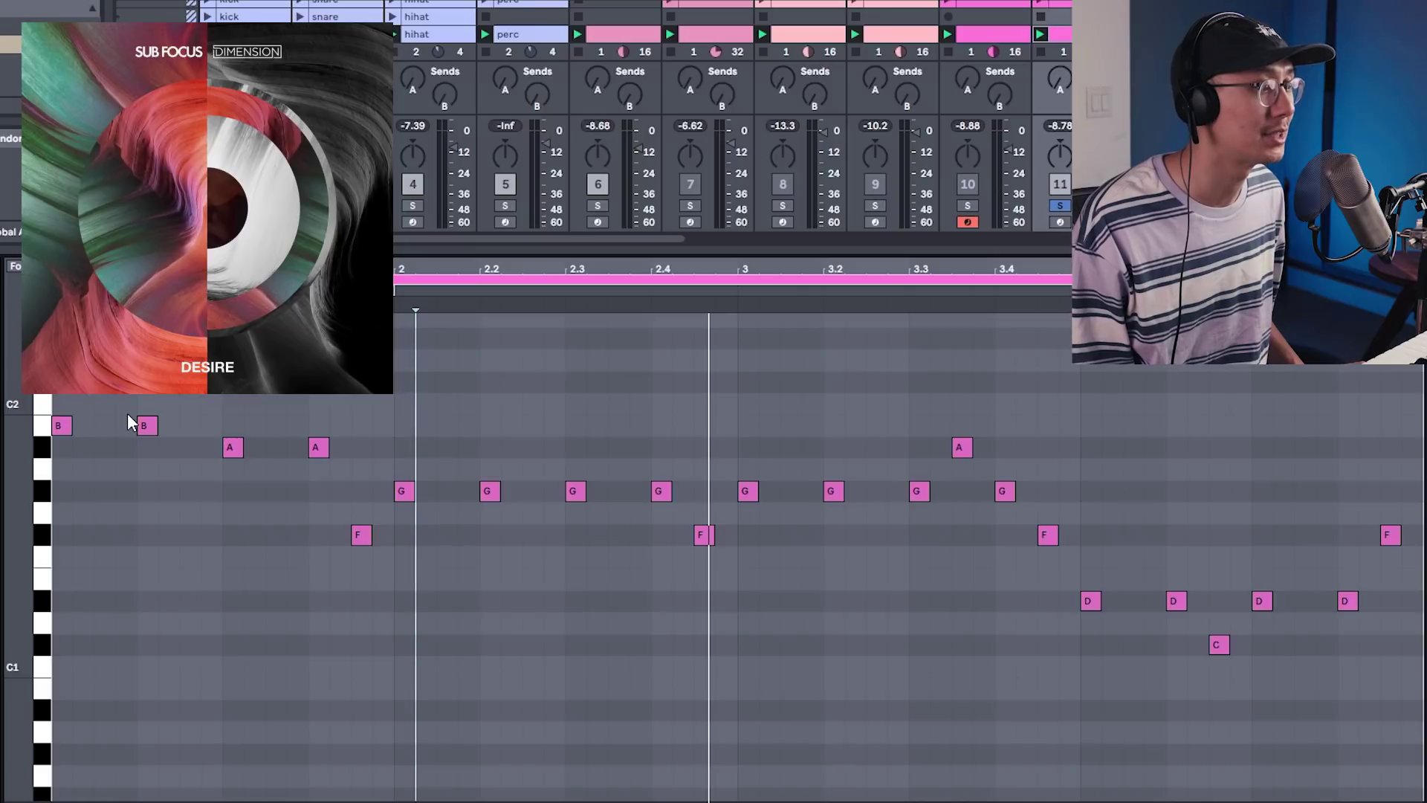
Play the clip with track 11 soloed, and take the track out of solo to hear the full mix
key("space")
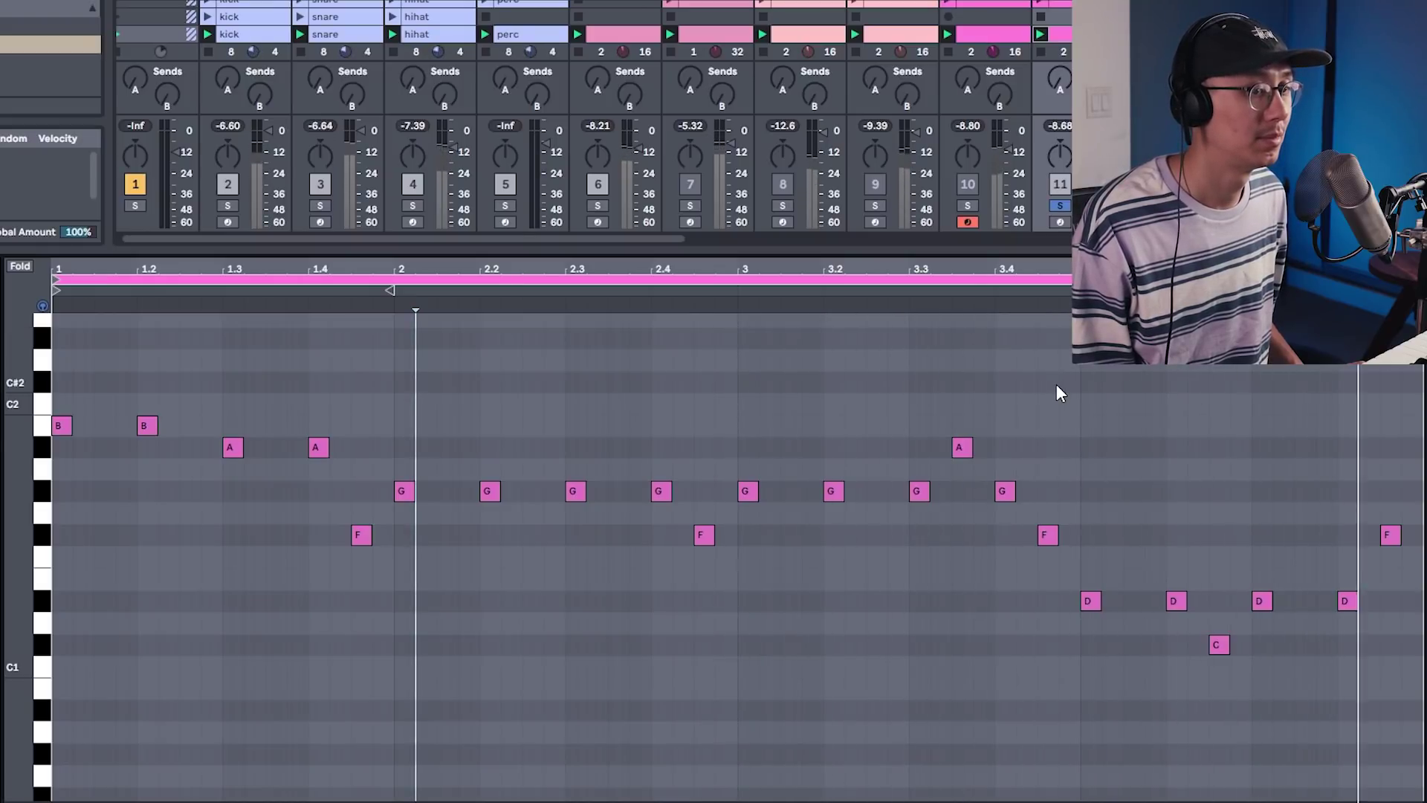
left_click(1060, 206)
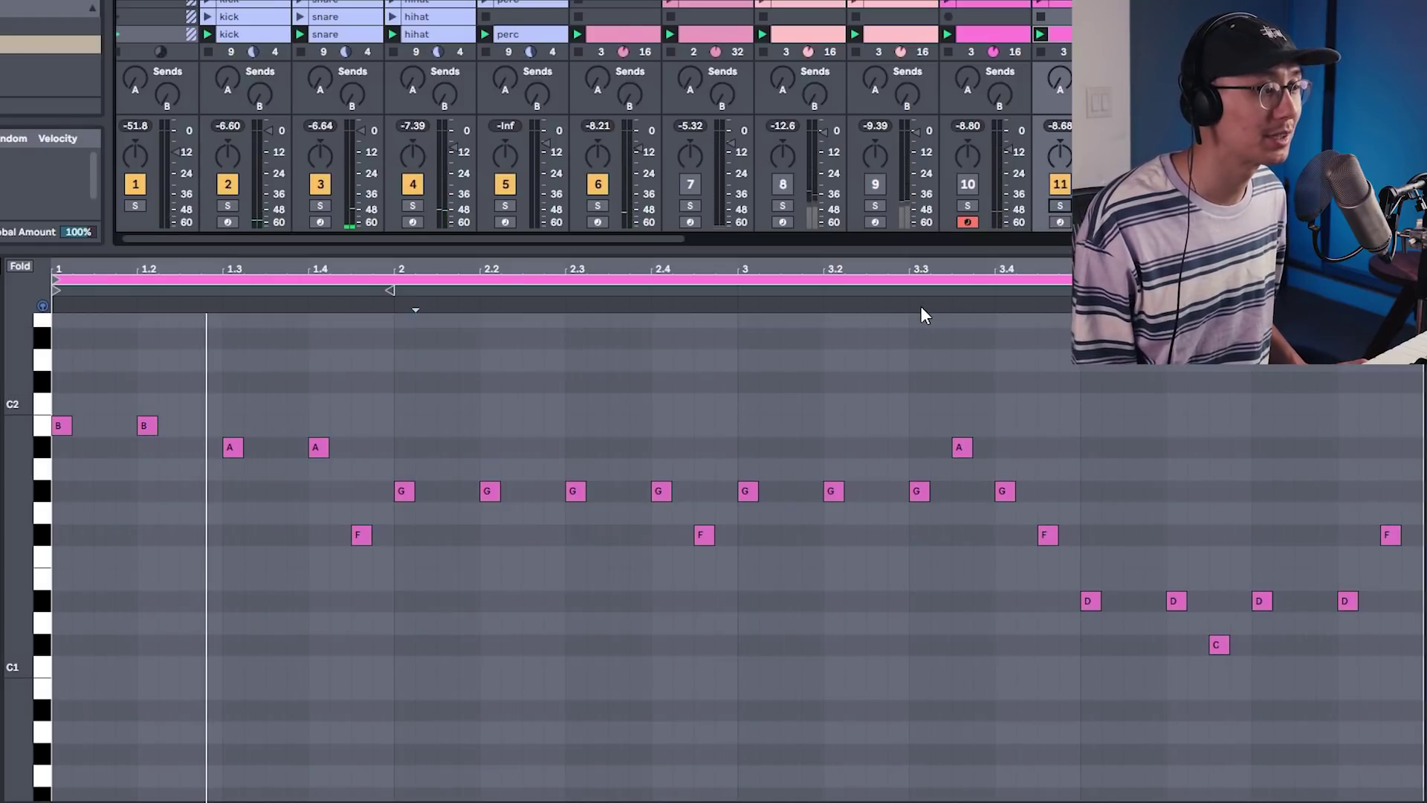